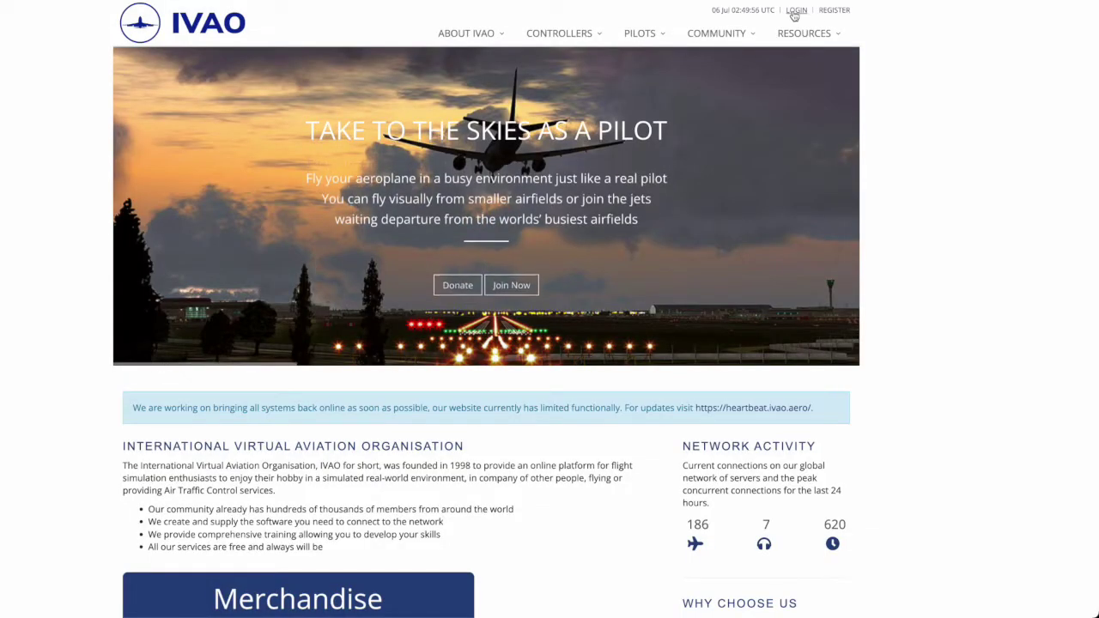
Log in to the IVAO website with the prefilled account credentials.
click(795, 11)
click(413, 320)
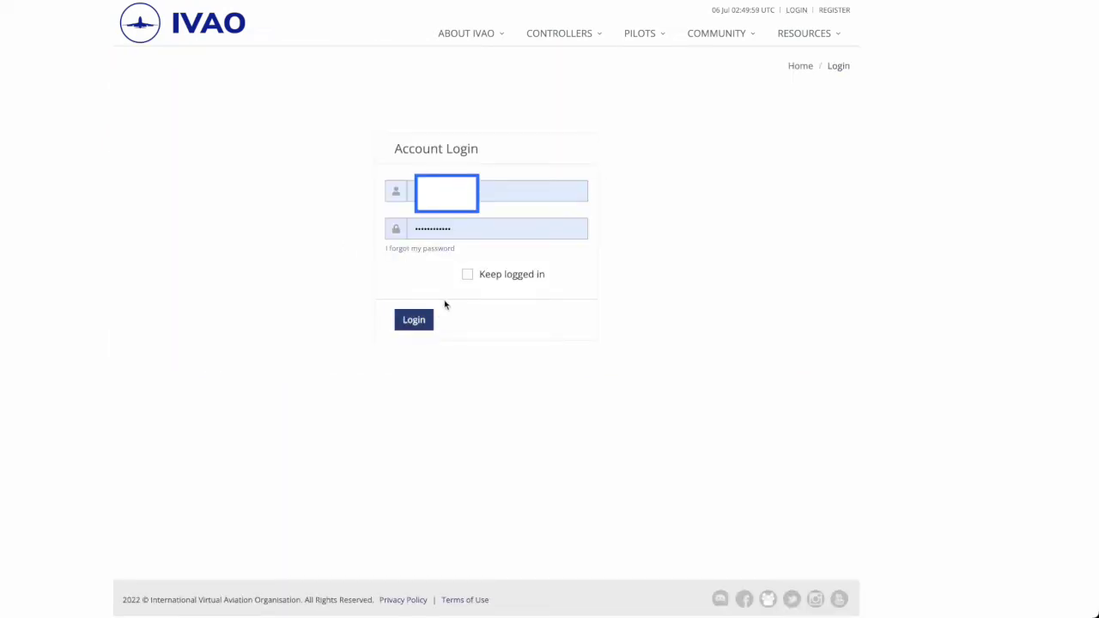
click(414, 320)
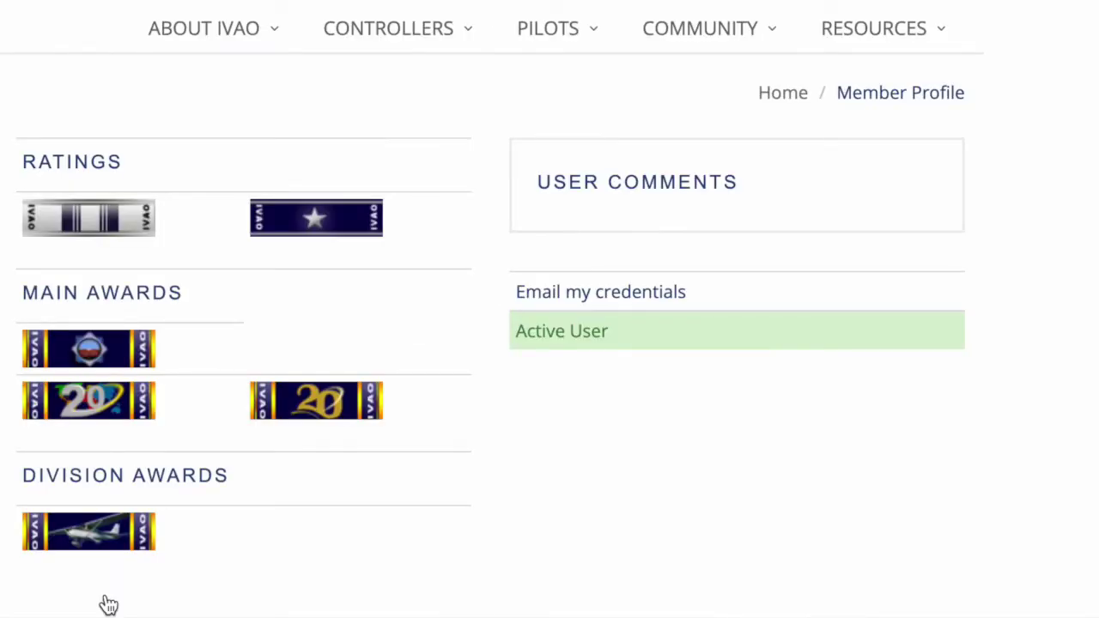
Go to IVAO's beta software resources and open the Pilot Client - Altitude page.
click(904, 38)
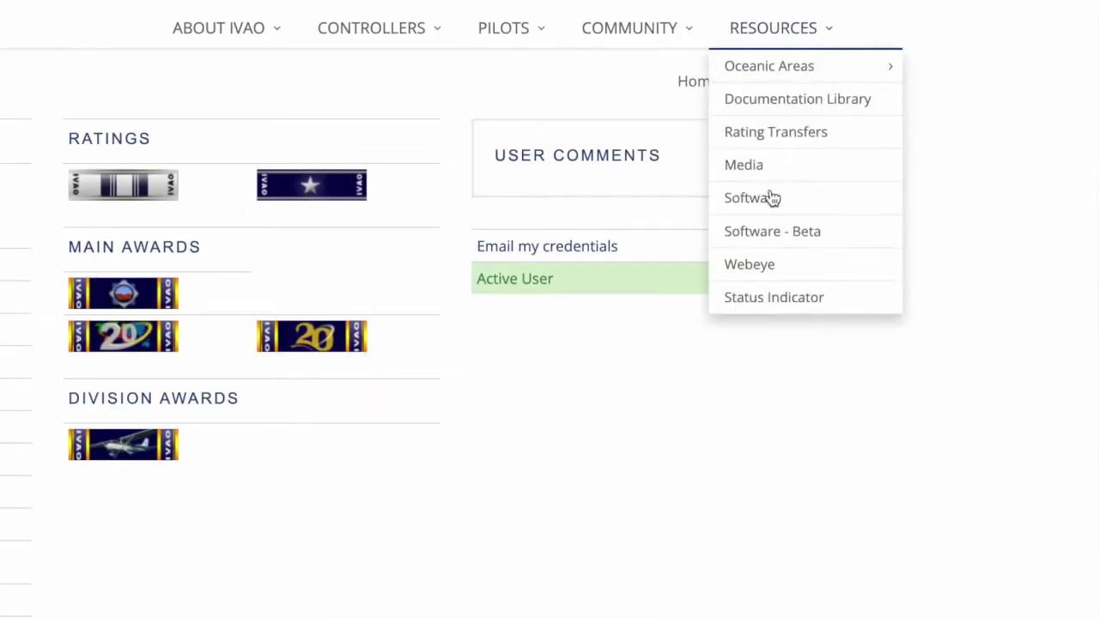
click(773, 197)
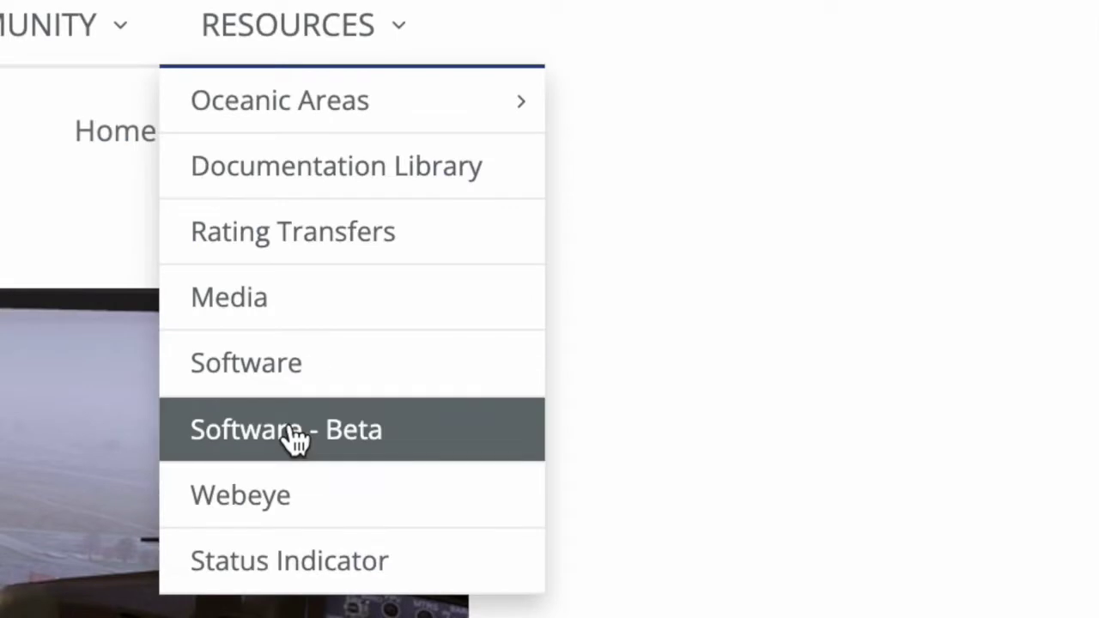
click(294, 438)
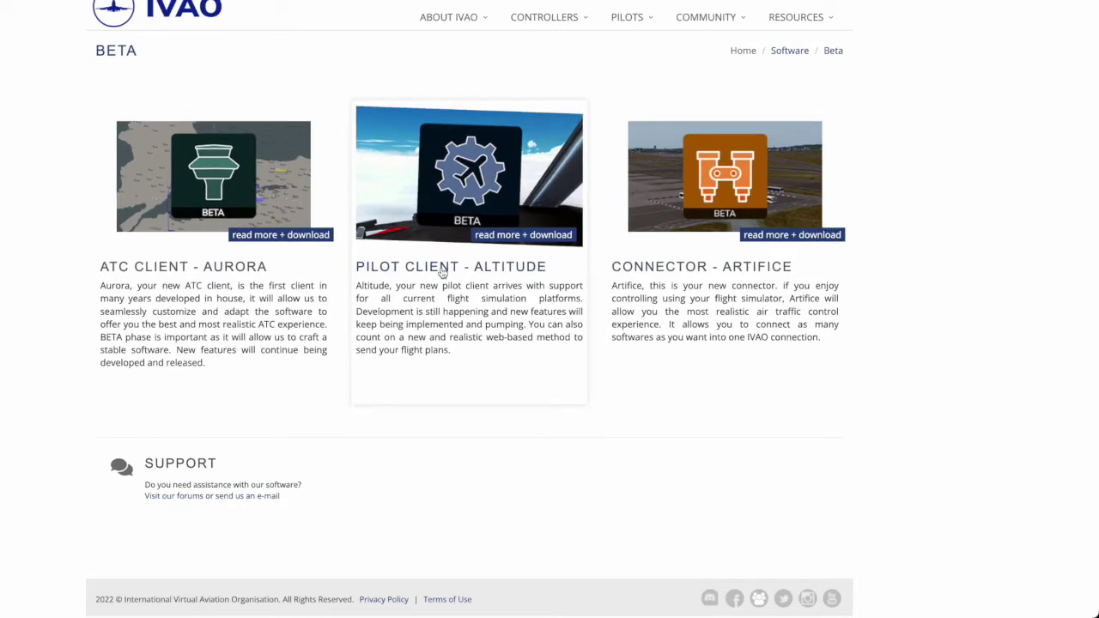
click(442, 272)
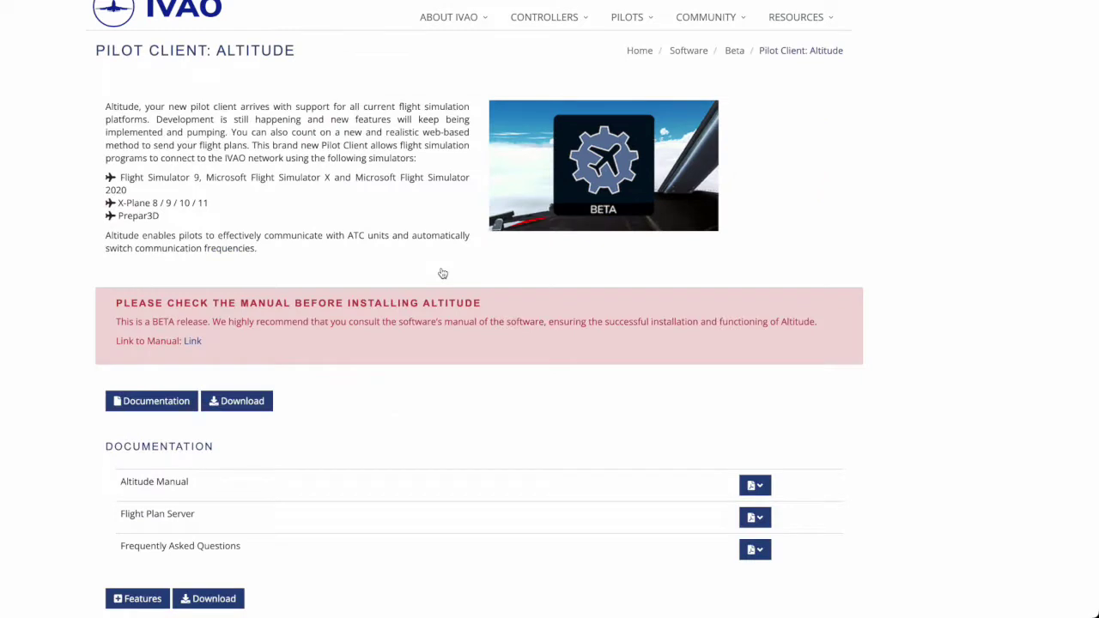
View the English version of the Altitude Manual and return to the Altitude downloads.
scroll(430, 283, down, 3)
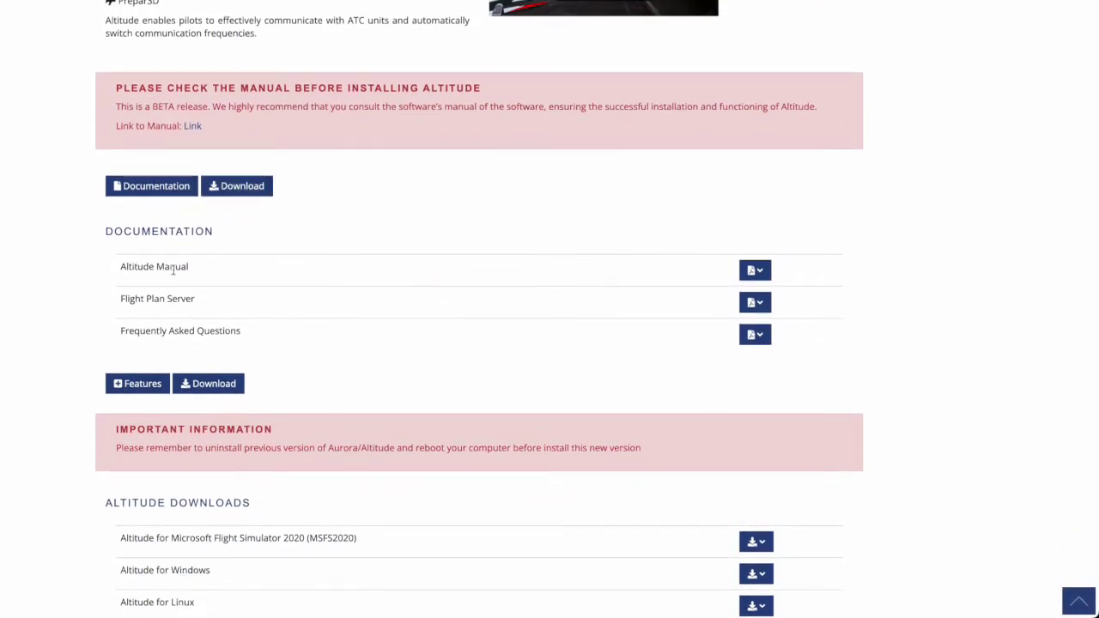
click(763, 275)
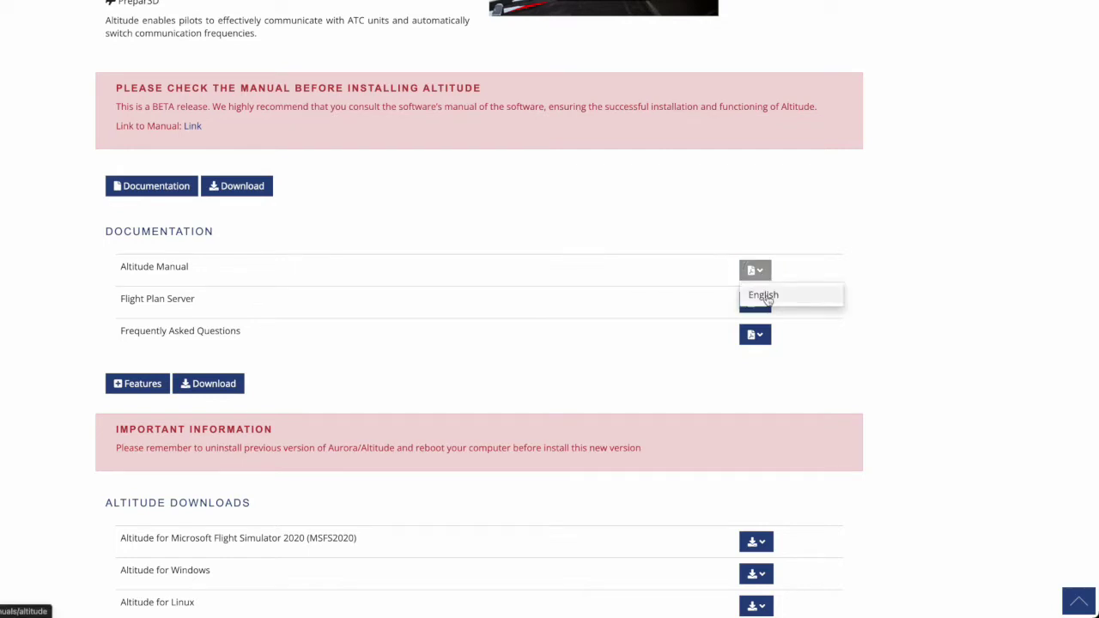
click(765, 295)
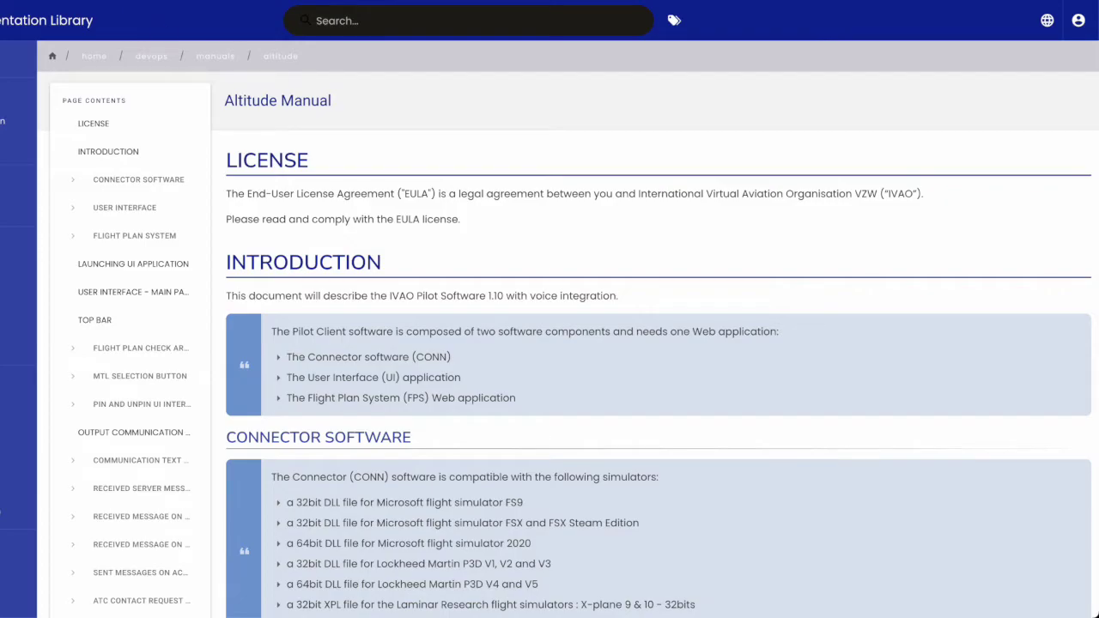
key(alt+Left)
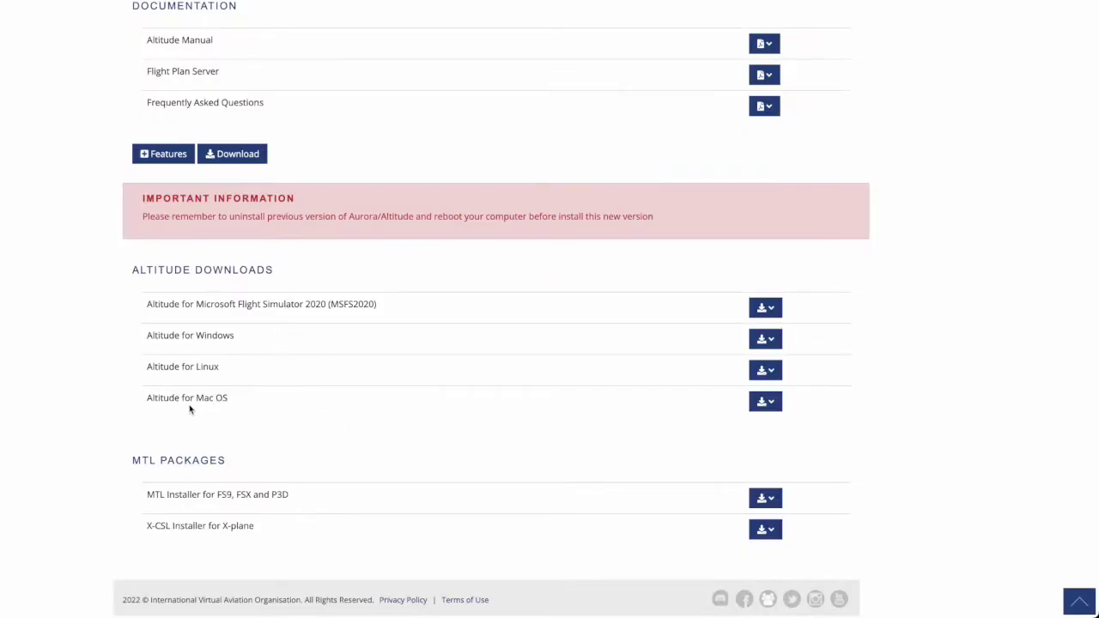
Read the Altitude for Mac OS installation manual, from the plugin folder placement through moving PilotUI to Applications.
click(773, 405)
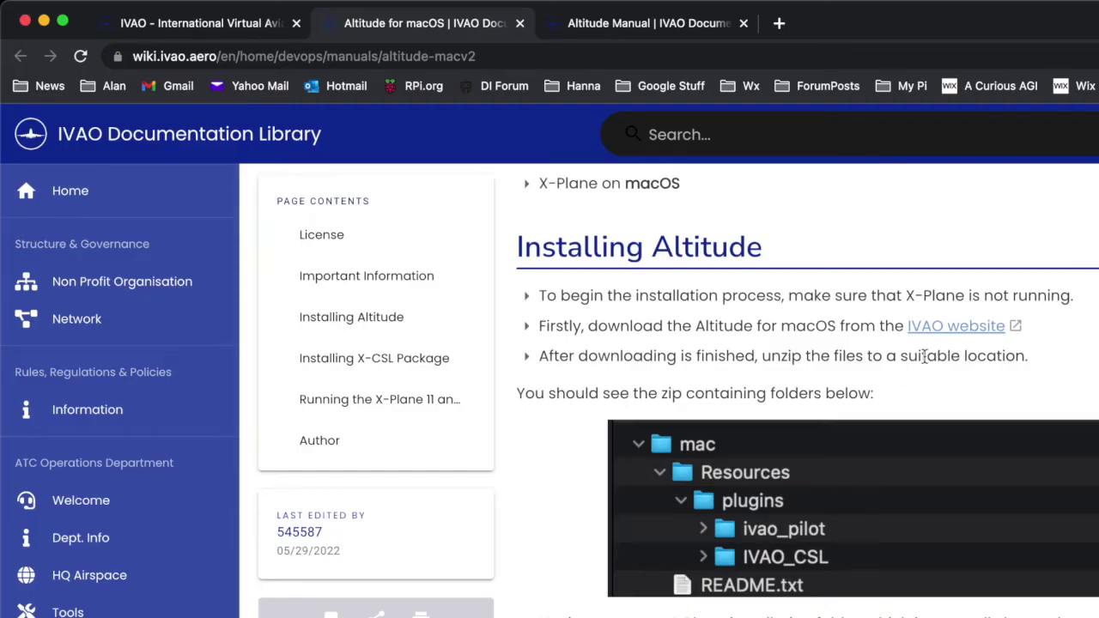
scroll(834, 425, down, 2)
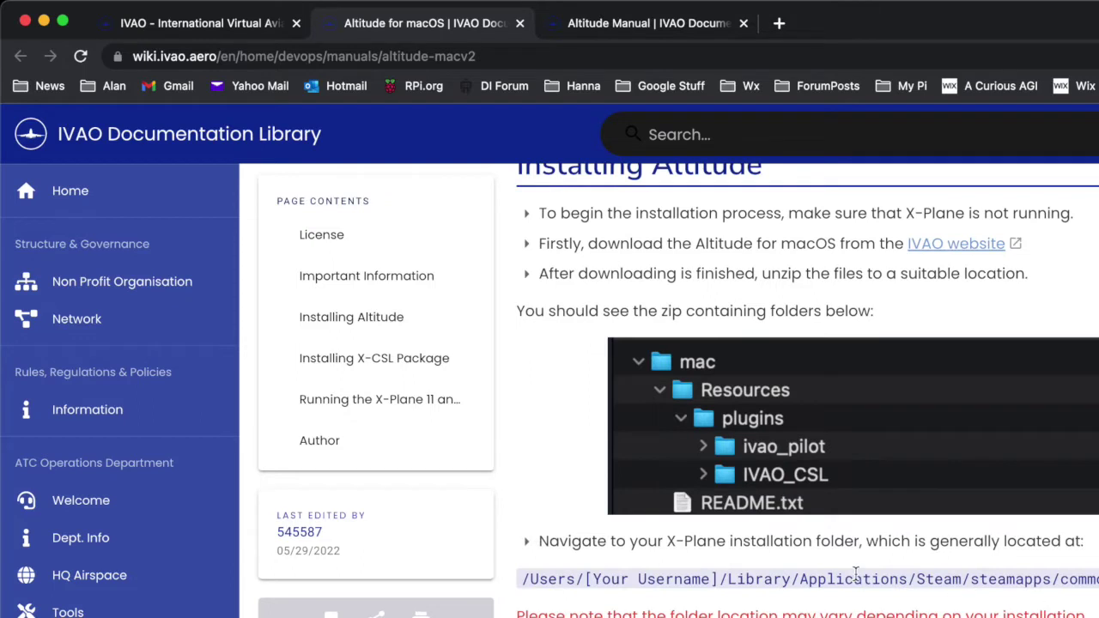
scroll(859, 575, down, 1)
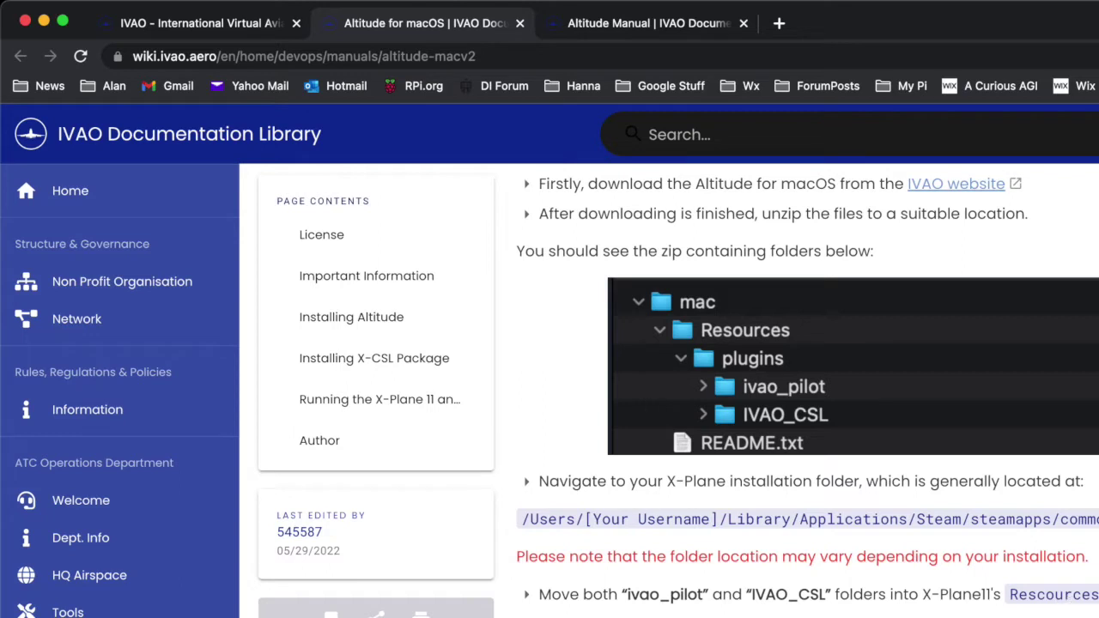
scroll(873, 607, down, 10)
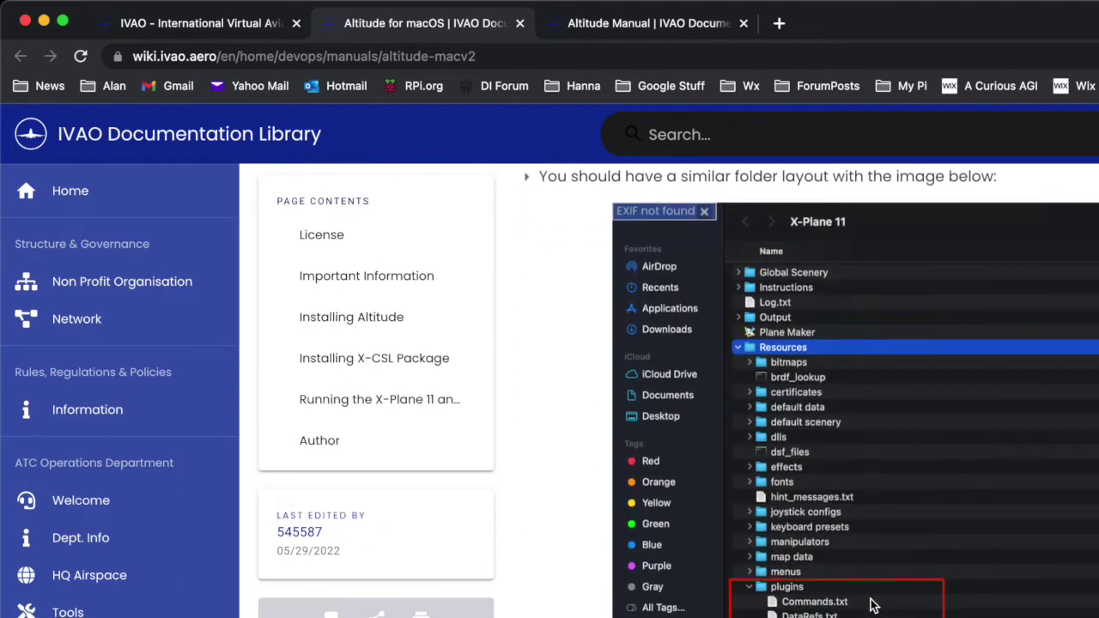
scroll(873, 606, down, 10)
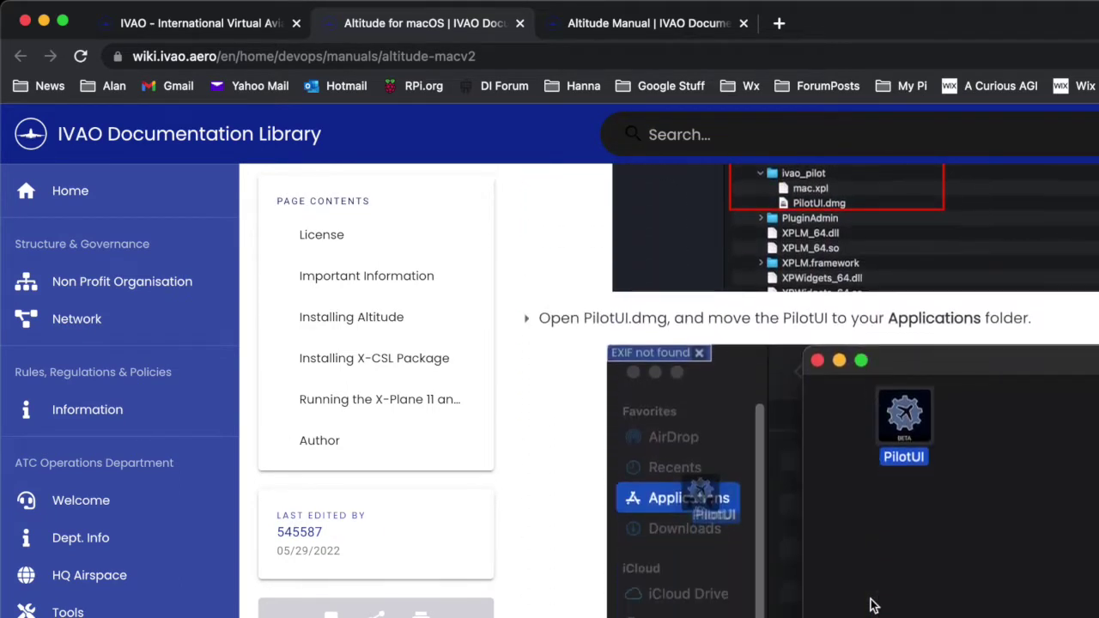
scroll(873, 607, down, 2)
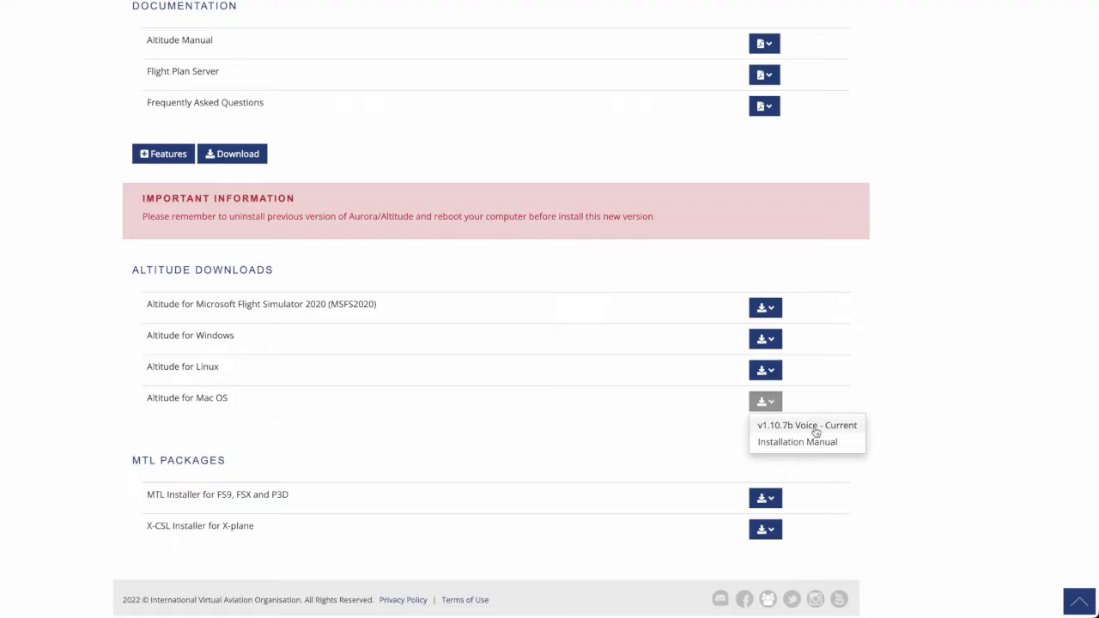
Download Altitude for Mac OS v1.10.7b Voice, switch to Finder and unzip Altitude.zip in the IVAO folder.
click(814, 427)
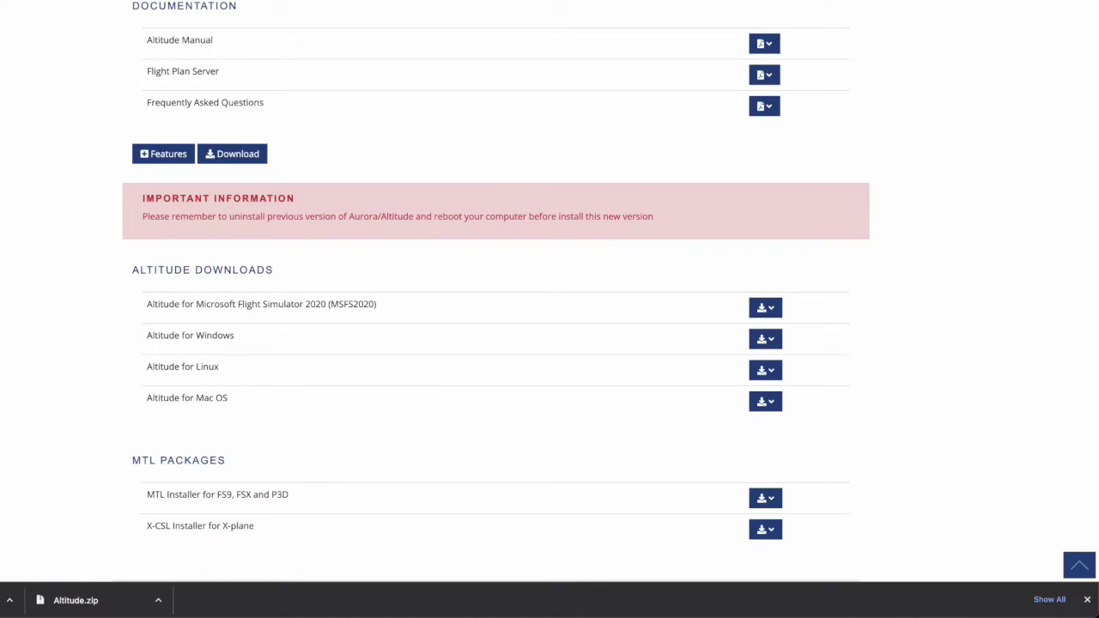
key(super+Tab)
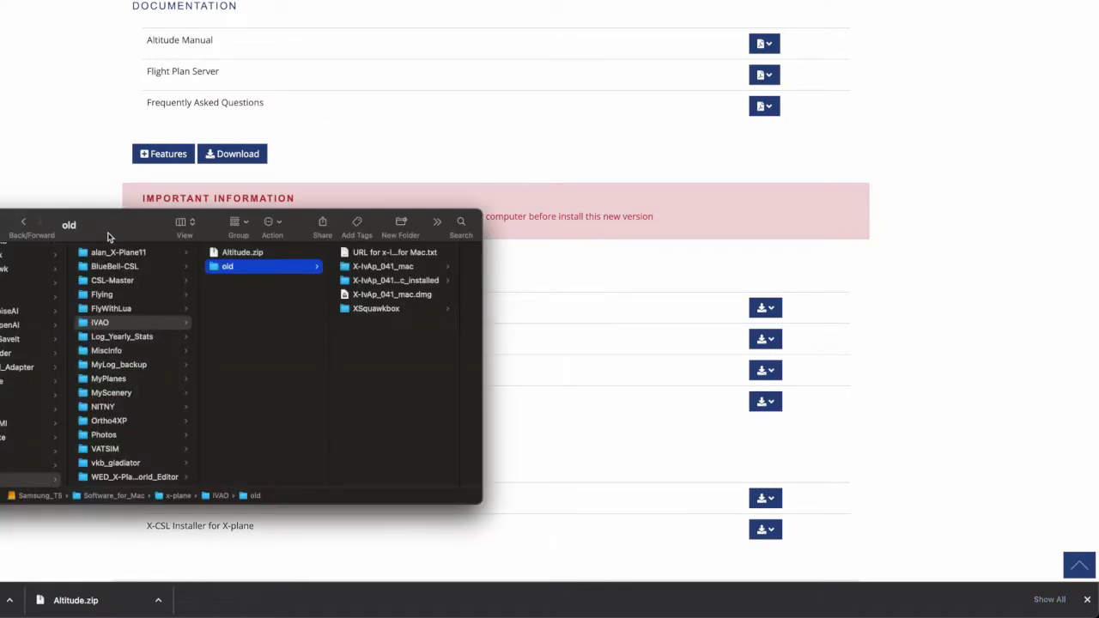
click(215, 253)
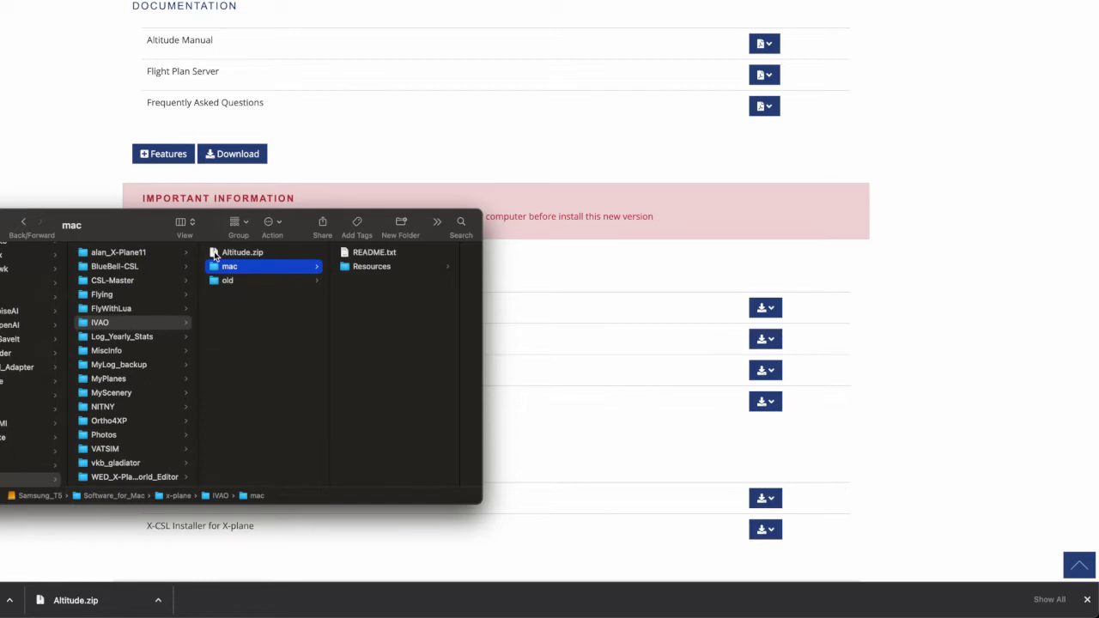
click(350, 254)
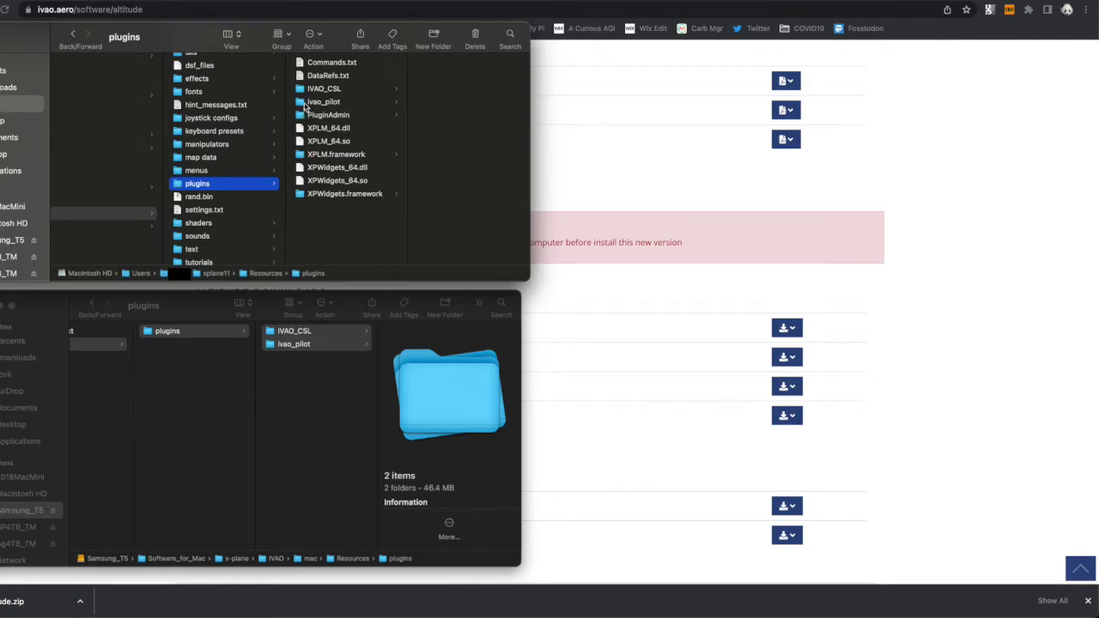
Open PilotUI.dmg from X-Plane's plugins/ivao_pilot folder and copy PilotUI.app into the Applications folder.
click(300, 103)
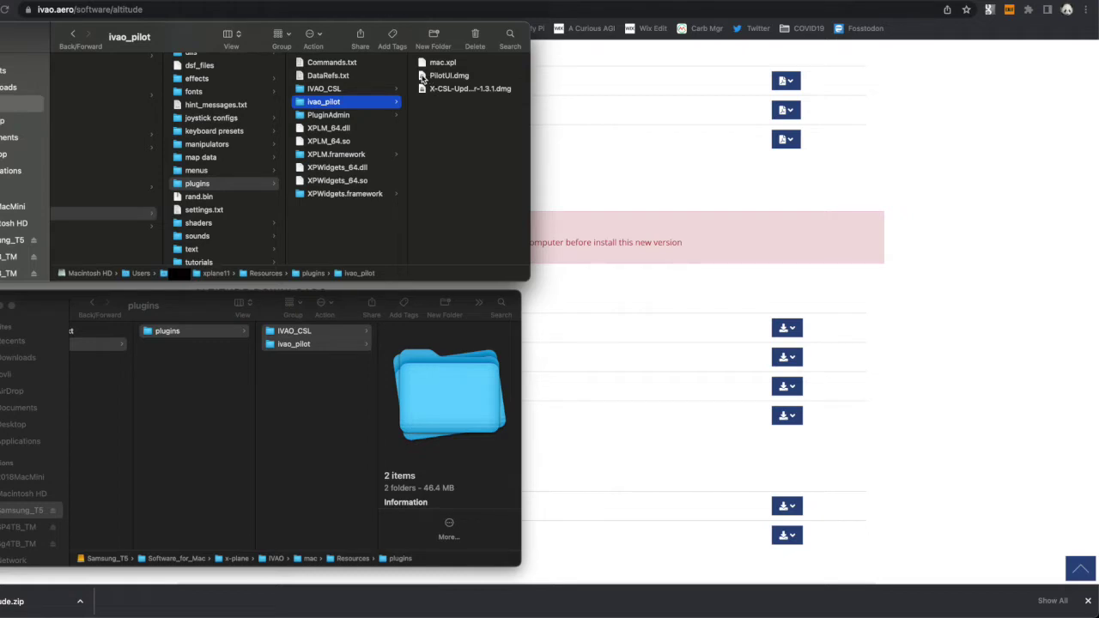
double_click(422, 76)
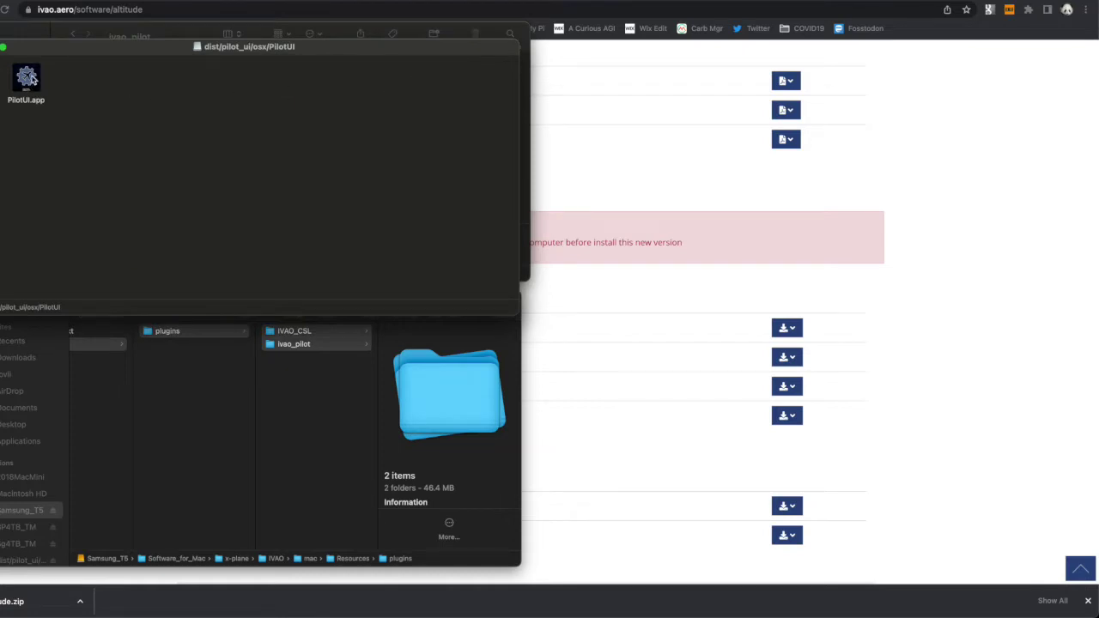
drag(42, 54, 200, 85)
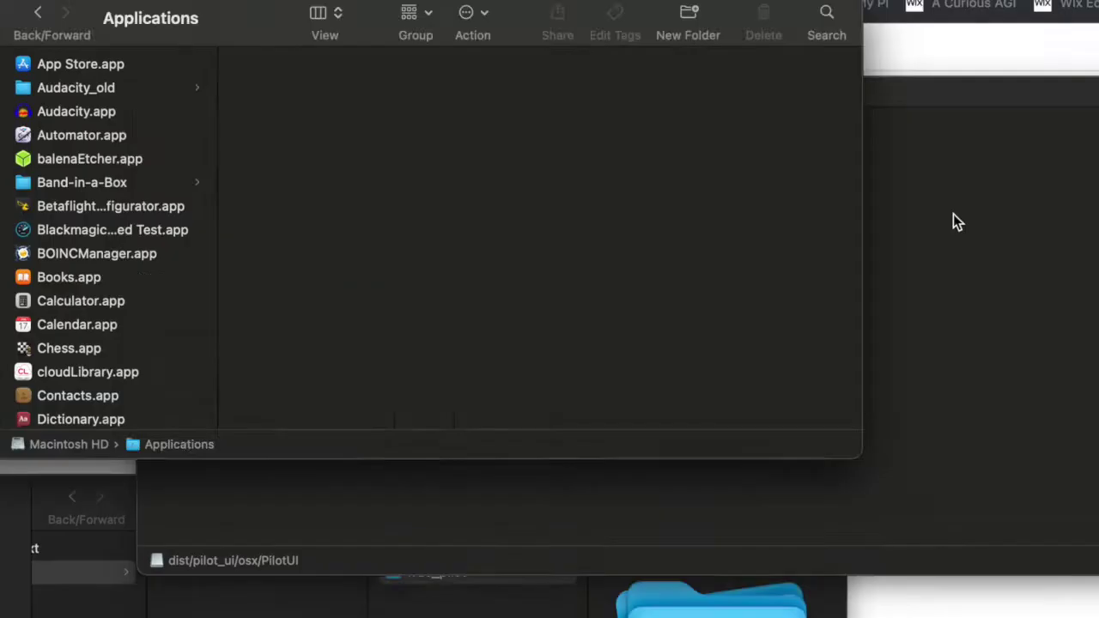
click(568, 144)
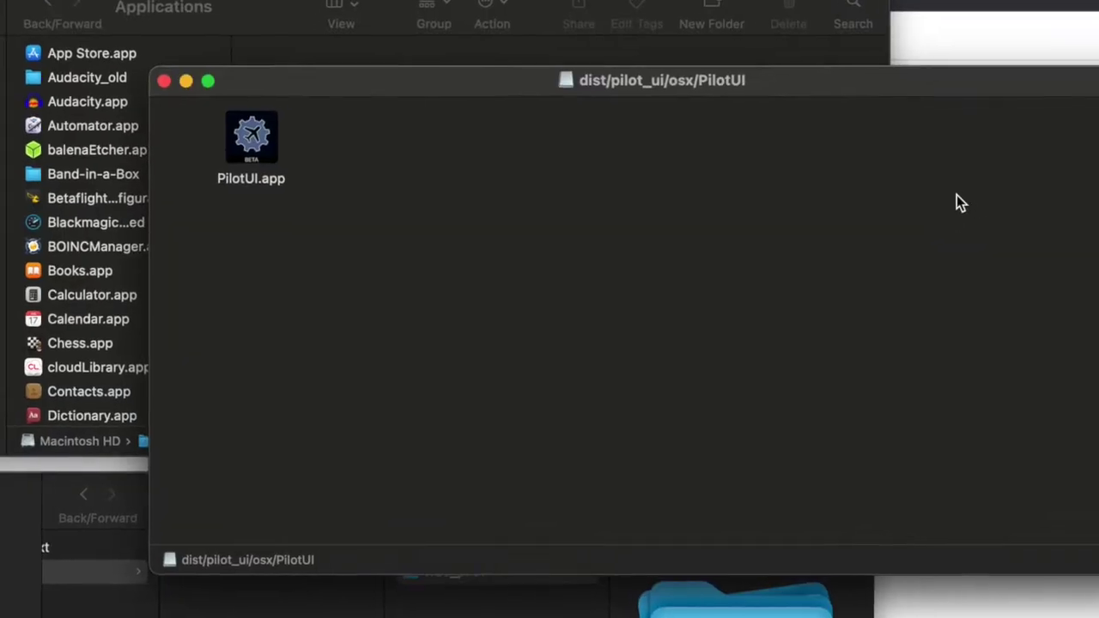
drag(256, 140, 18, 241)
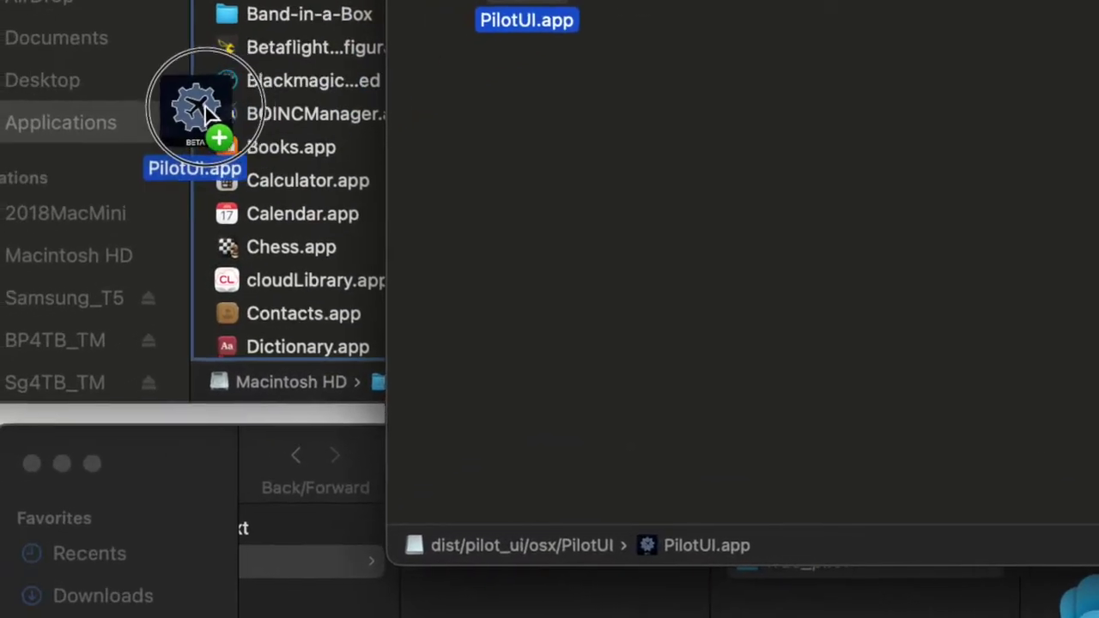
drag(206, 110, 316, 126)
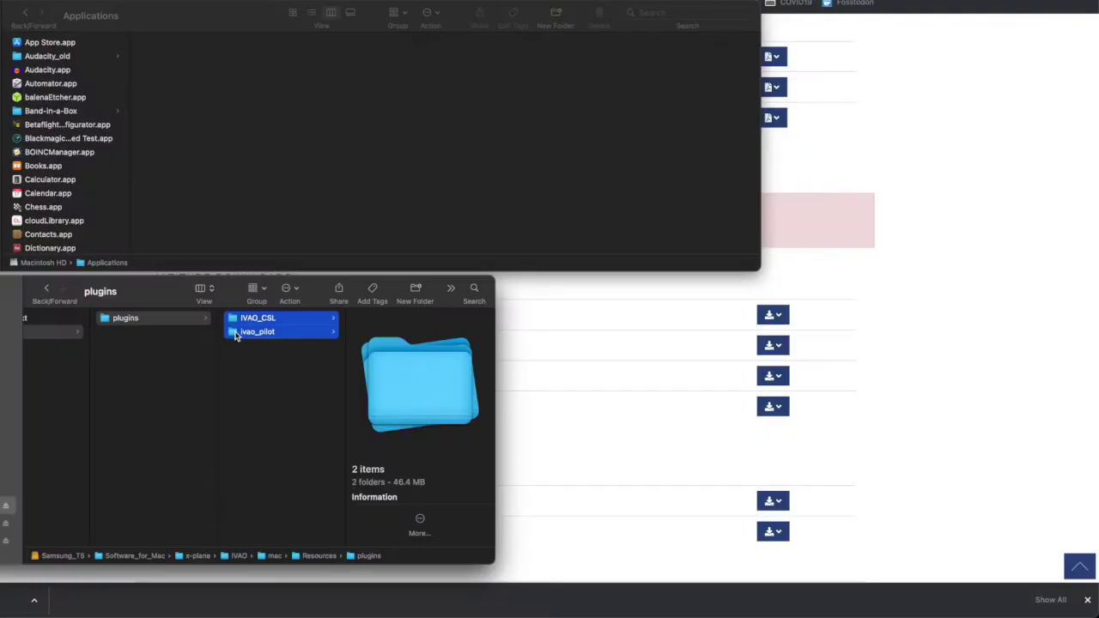
Open X-CSL-Updater-1.3.1.dmg from the unzipped ivao_pilot folder and copy X-CSL-Updater.app into Applications.
click(234, 335)
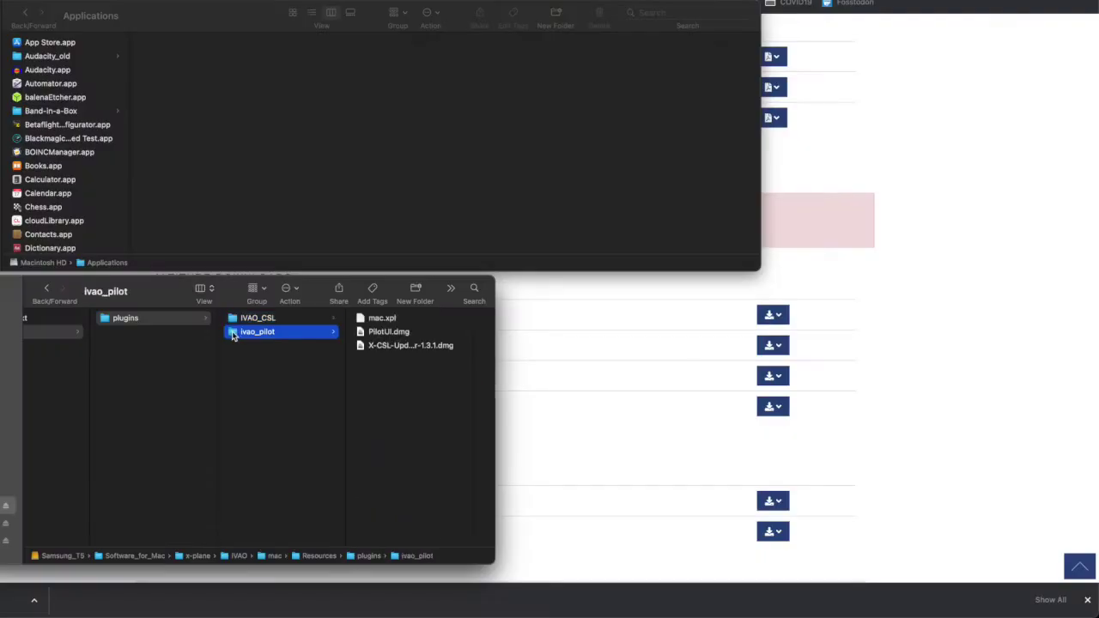
click(359, 347)
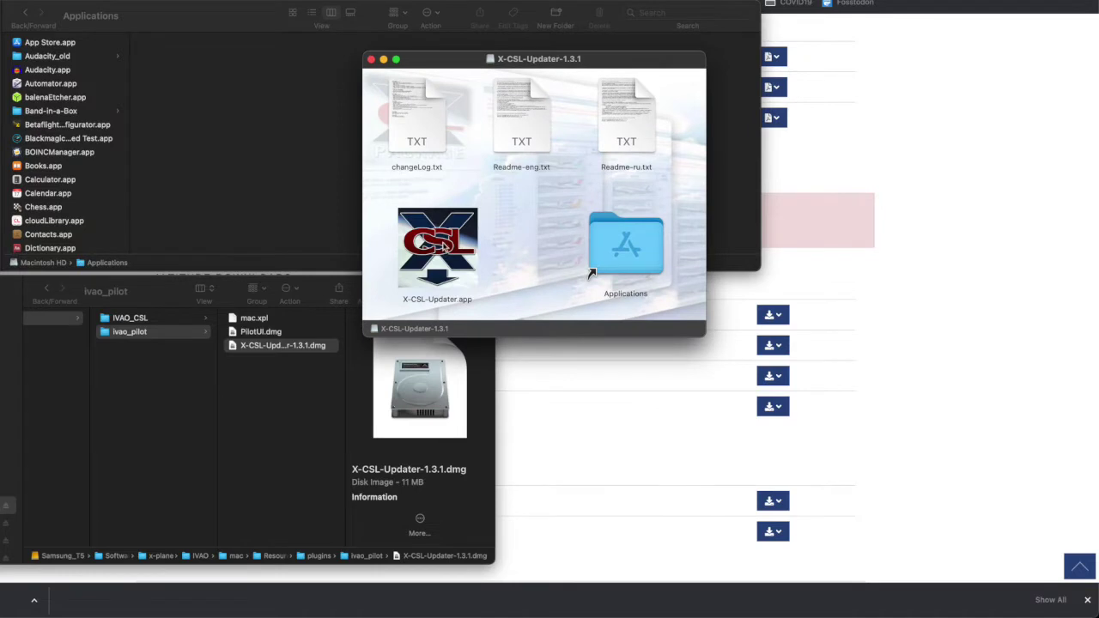
drag(445, 246, 103, 197)
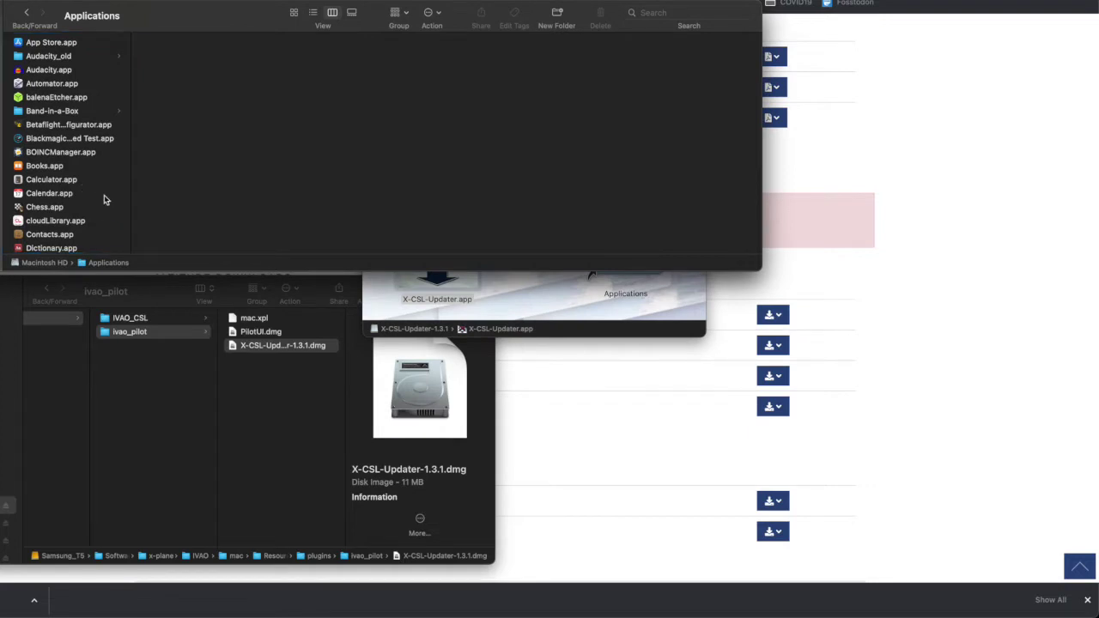
Check the Applications folder for PilotUI.app and X-CSL-Updater.app, and bring the X-CSL-Updater-1.3.1 disk image window forward.
scroll(65, 207, down, 10)
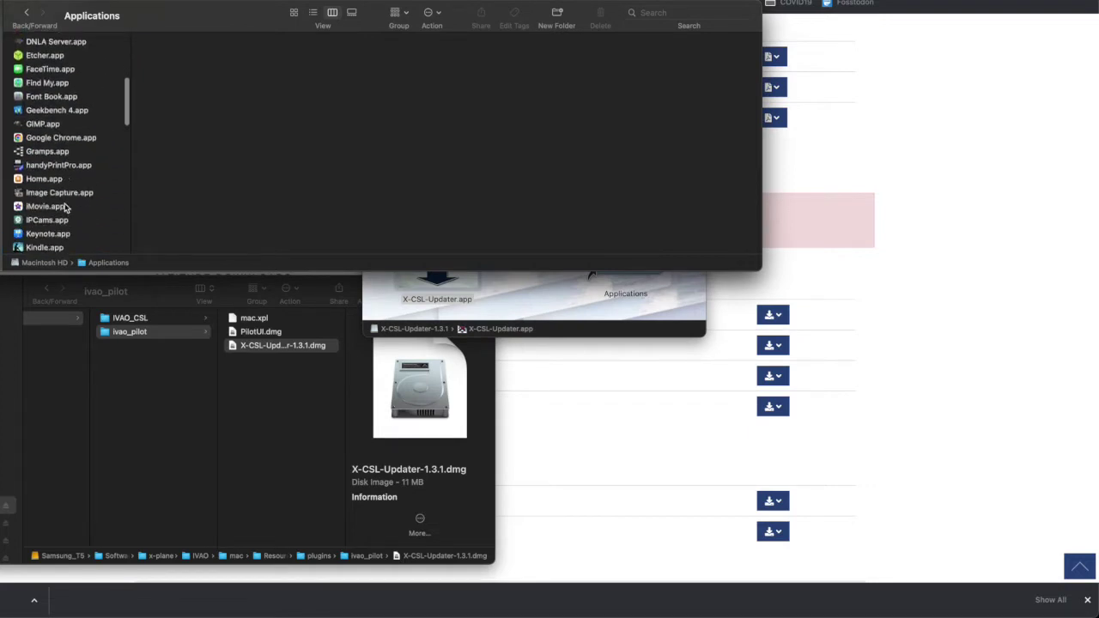
scroll(65, 208, down, 10)
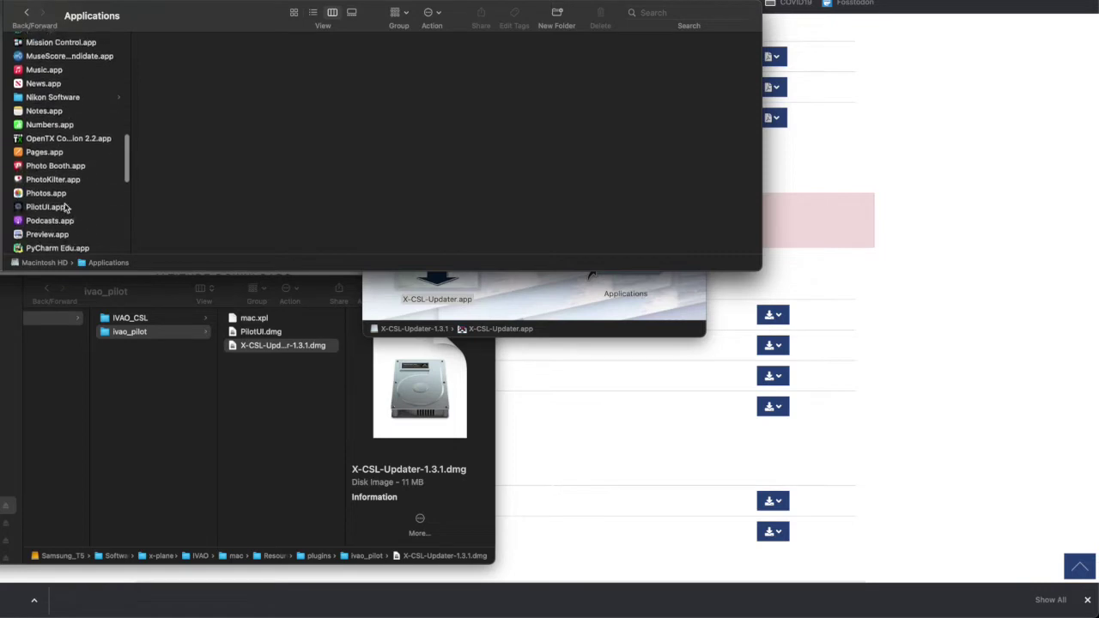
scroll(65, 207, down, 10)
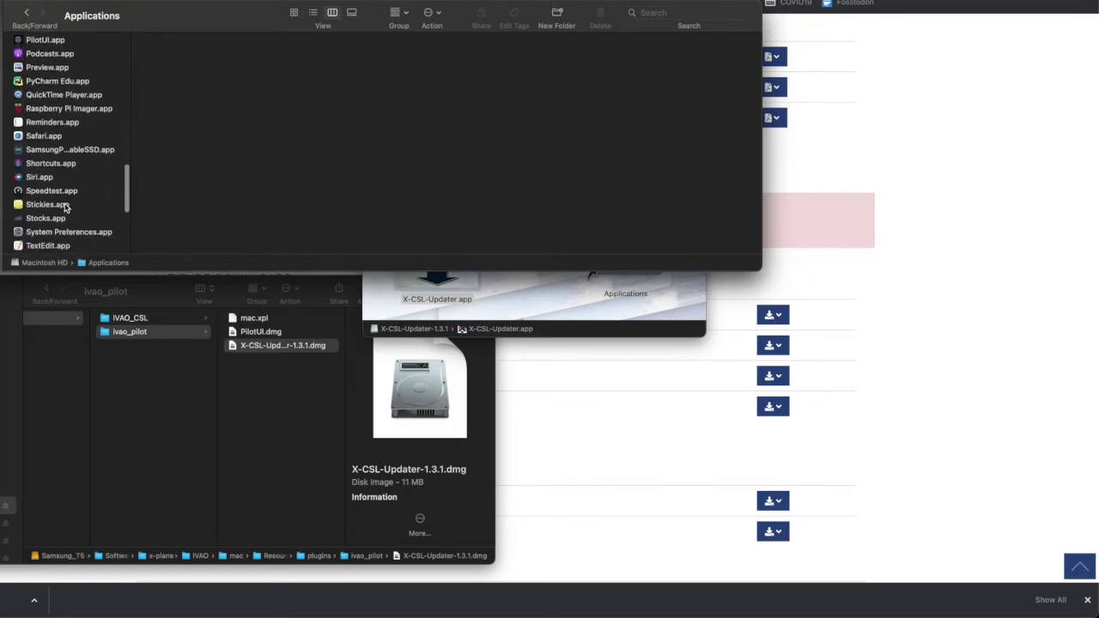
scroll(65, 208, down, 5)
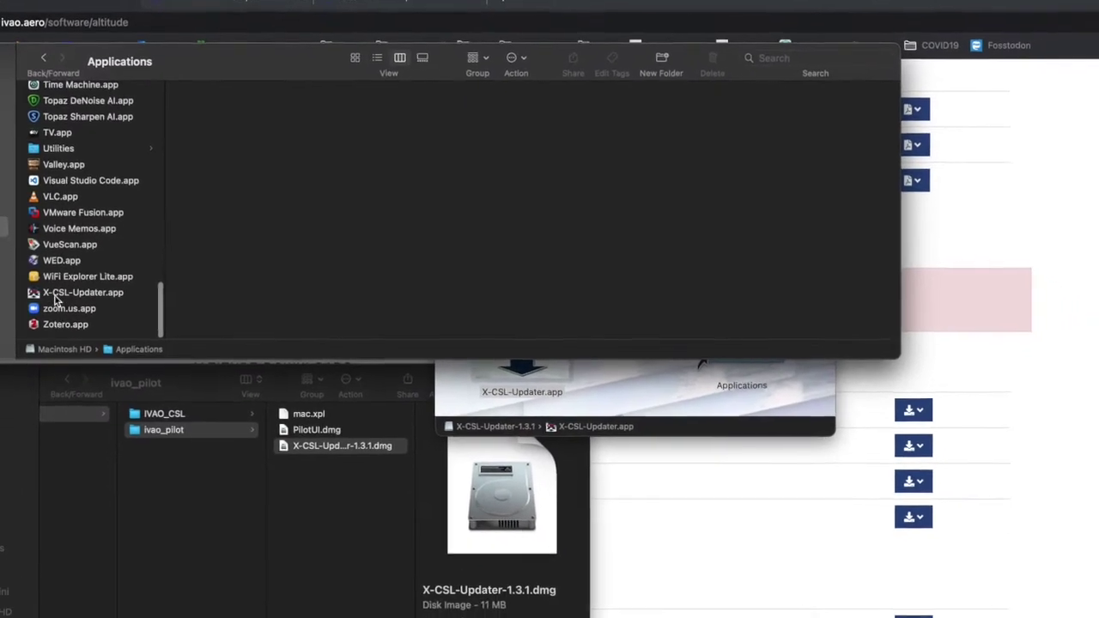
click(60, 316)
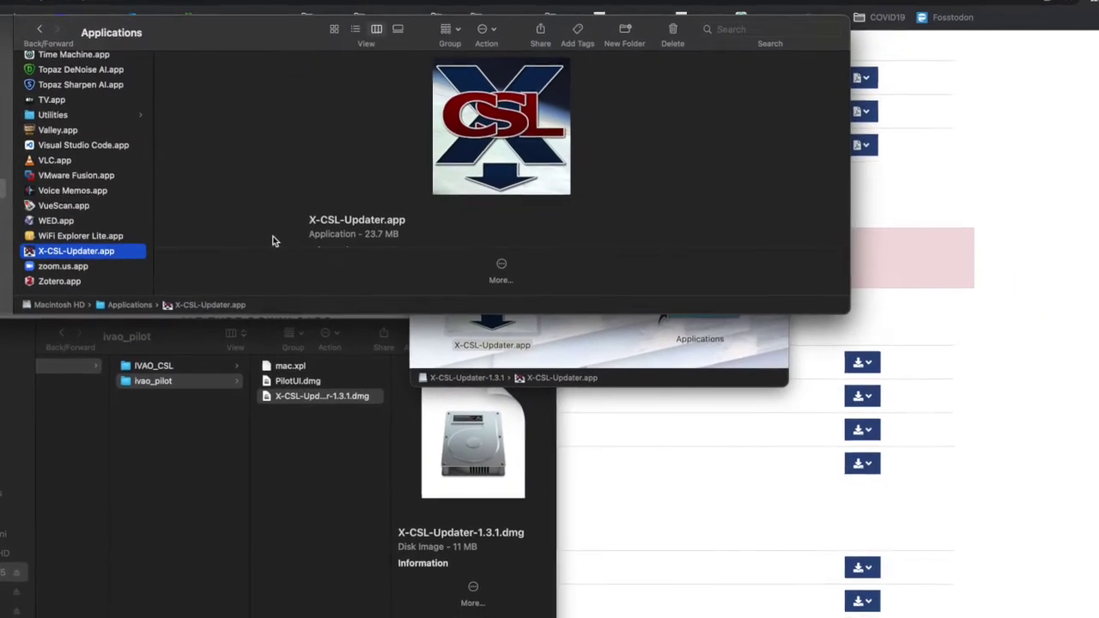
click(652, 334)
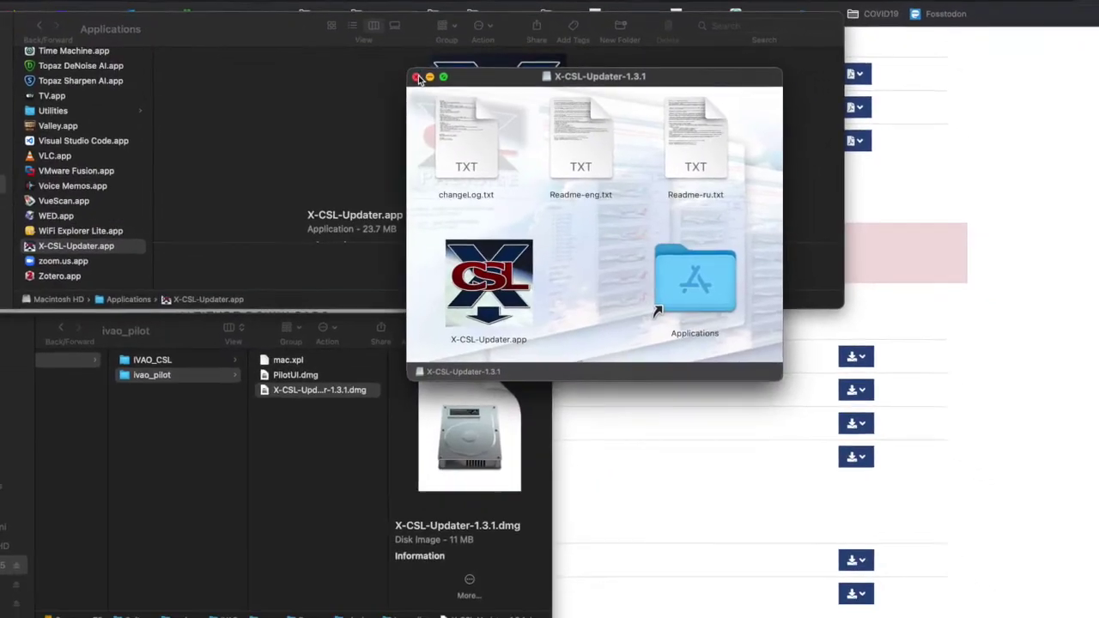
Close the X-CSL-Updater-1.3.1 disk image window and eject its mounted volume.
click(417, 78)
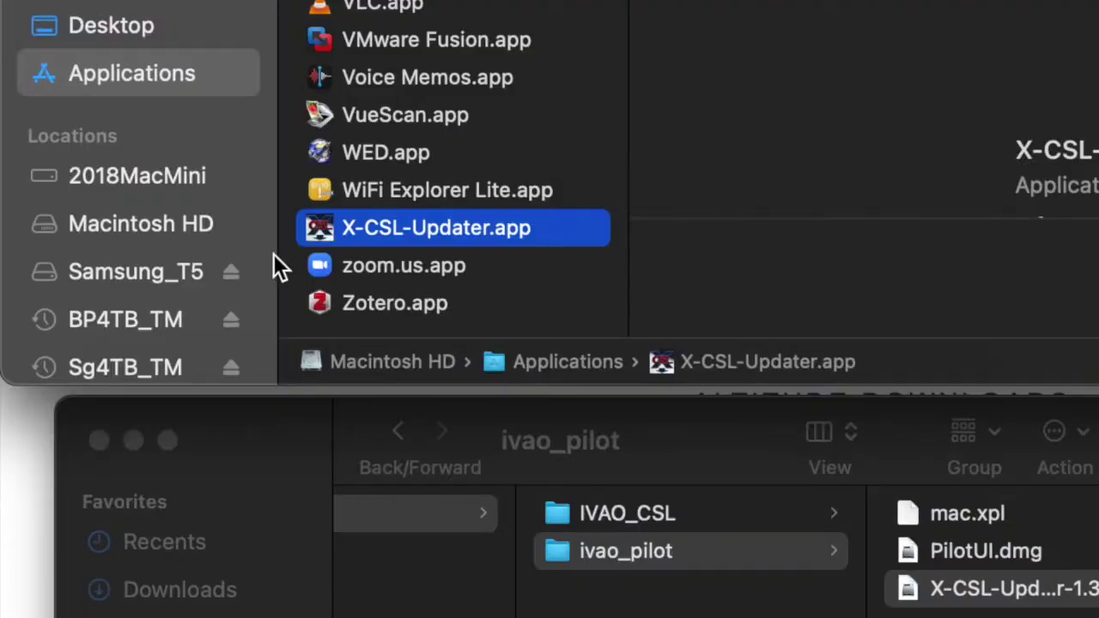
scroll(137, 254, down, 5)
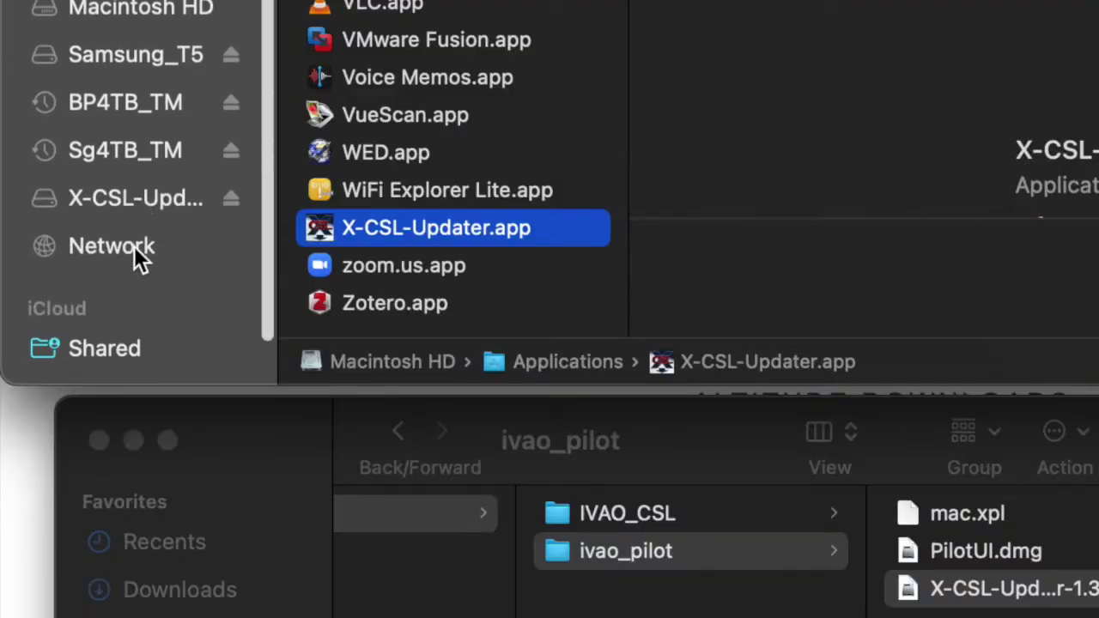
click(229, 197)
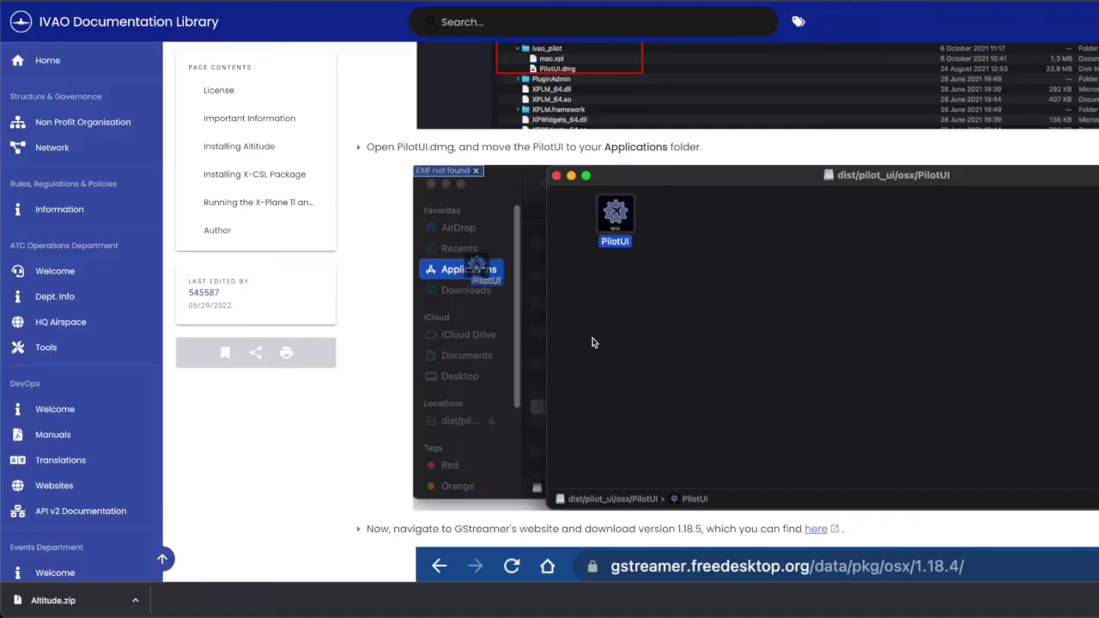
Download the GStreamer 1.18.5 installer package linked in the IVAO documentation, choosing the IVAO folder as the save location.
scroll(592, 341, down, 3)
scroll(593, 341, down, 2)
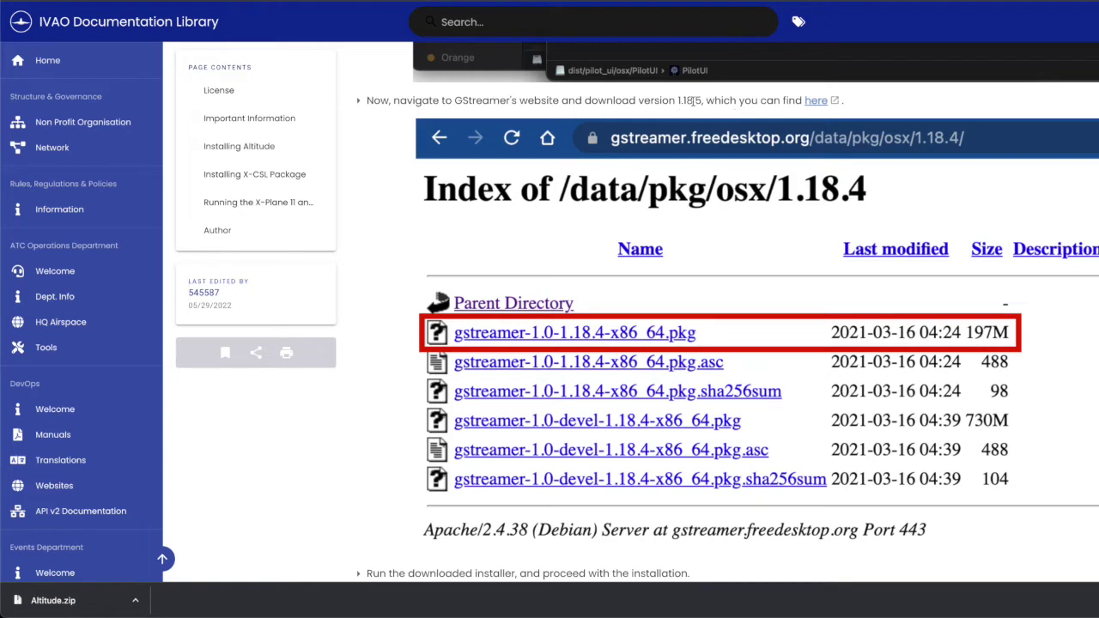
right_click(819, 103)
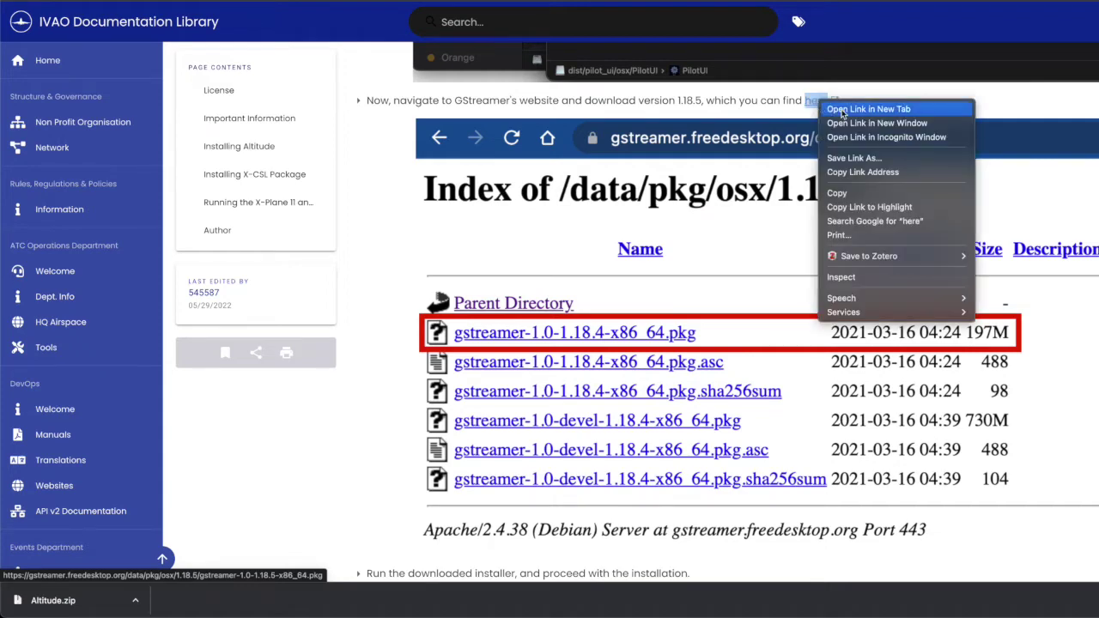
click(842, 110)
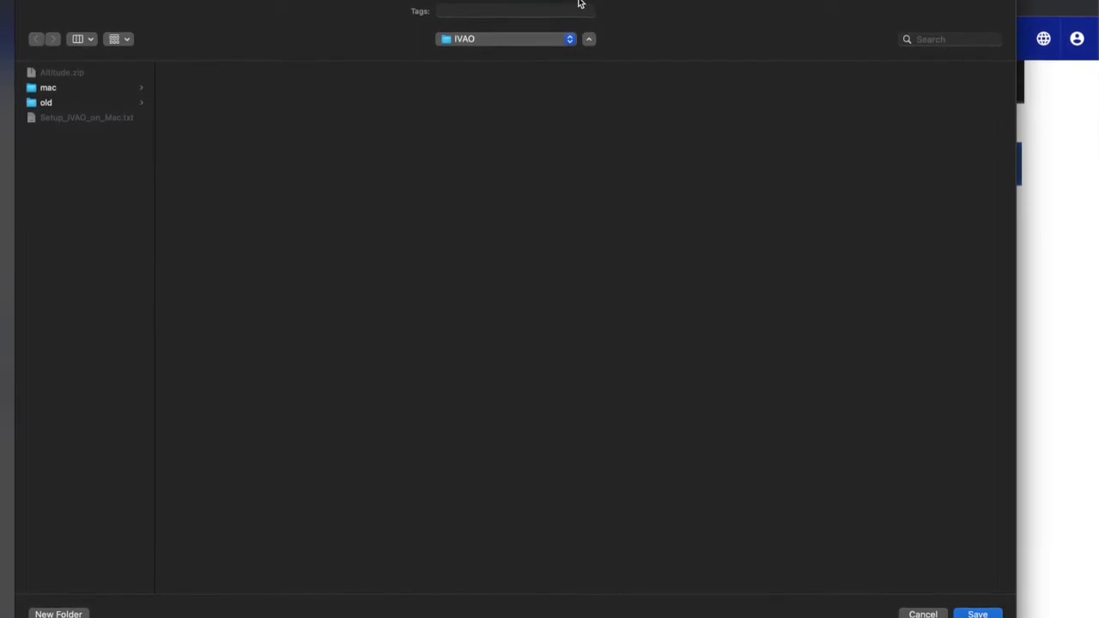
scroll(976, 610, down, 10)
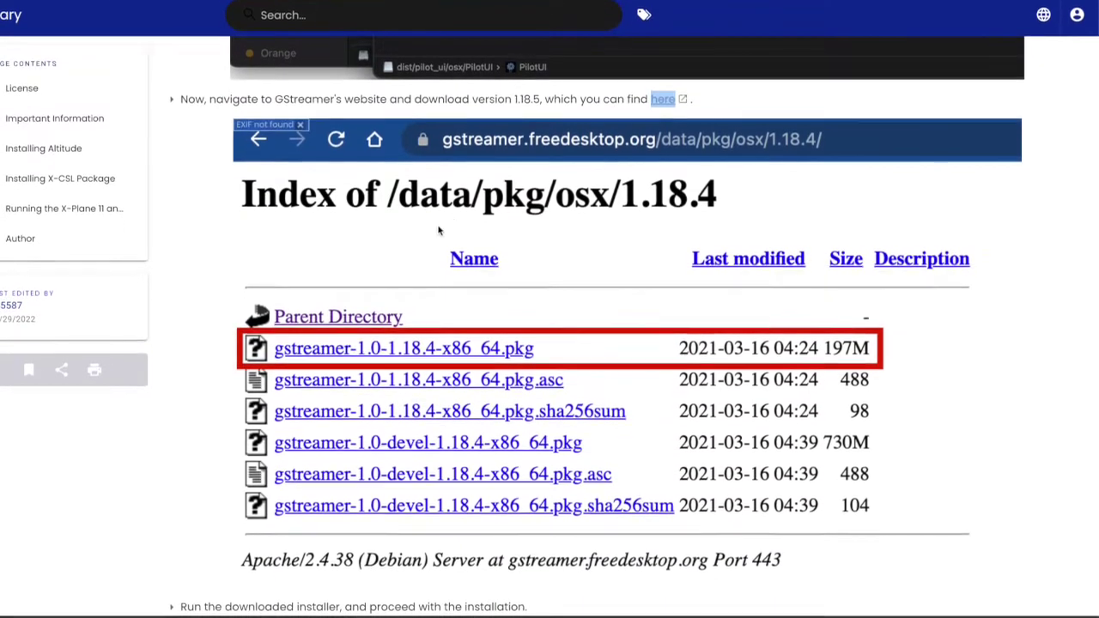
Switch to the IVAO folder in Finder, try to run gstreamer-1.0-1.18.5-x86_64.pkg and dismiss the unidentified-developer alert.
scroll(436, 224, down, 5)
scroll(436, 223, down, 6)
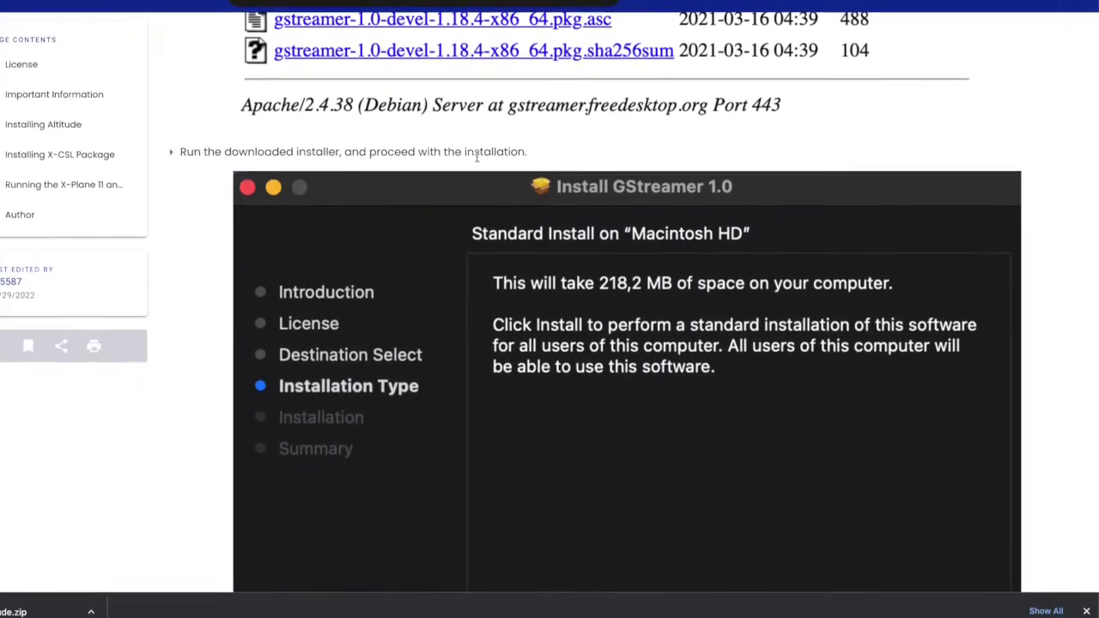
scroll(373, 189, down, 3)
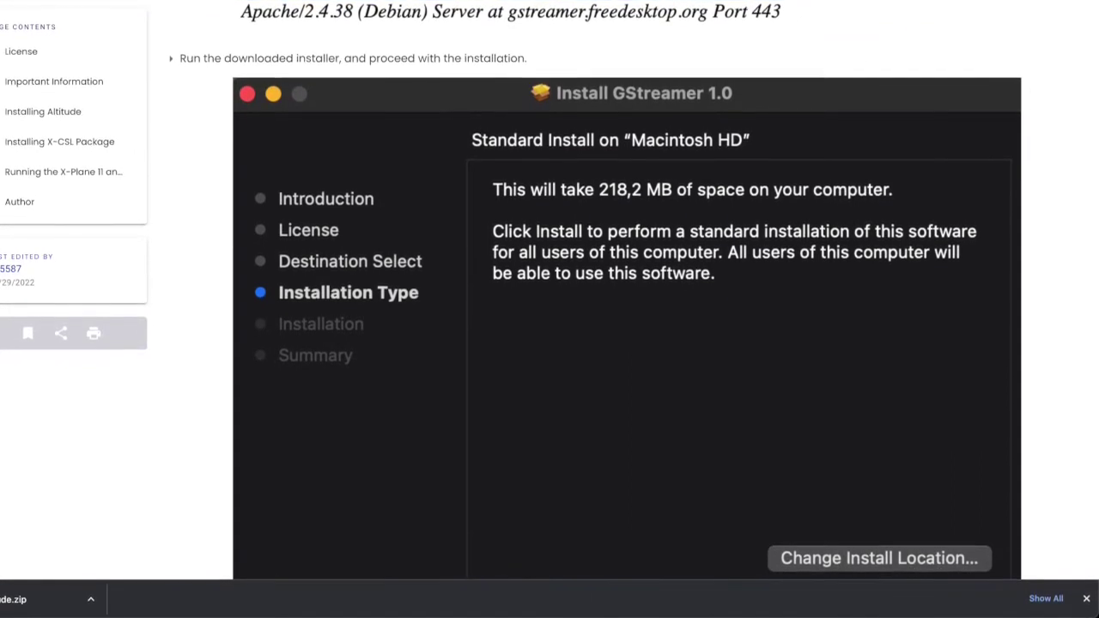
click(90, 600)
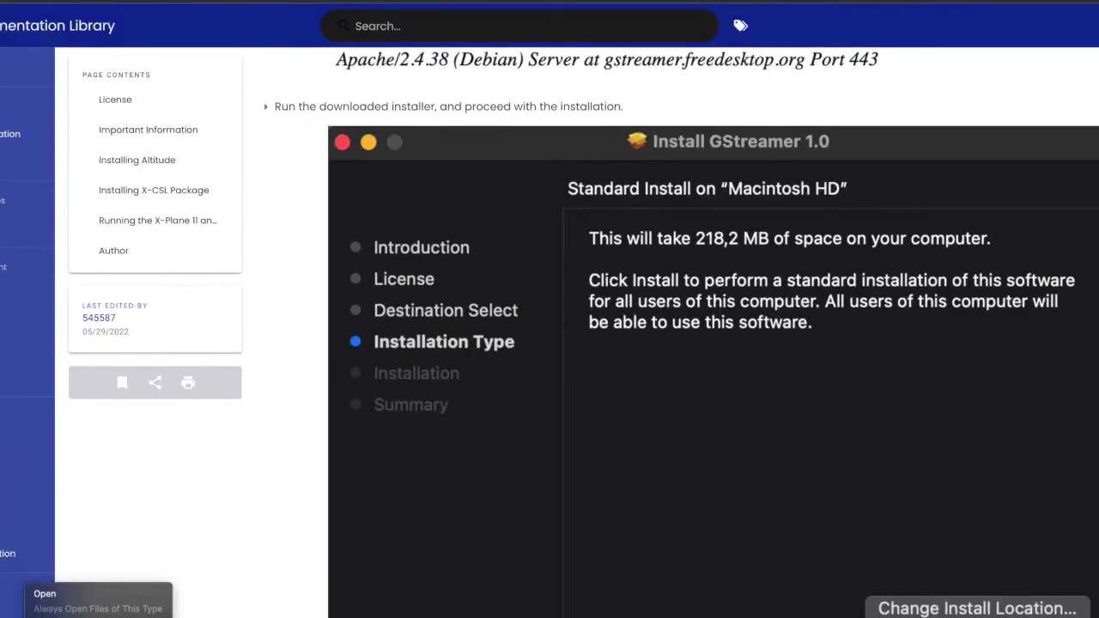
click(44, 594)
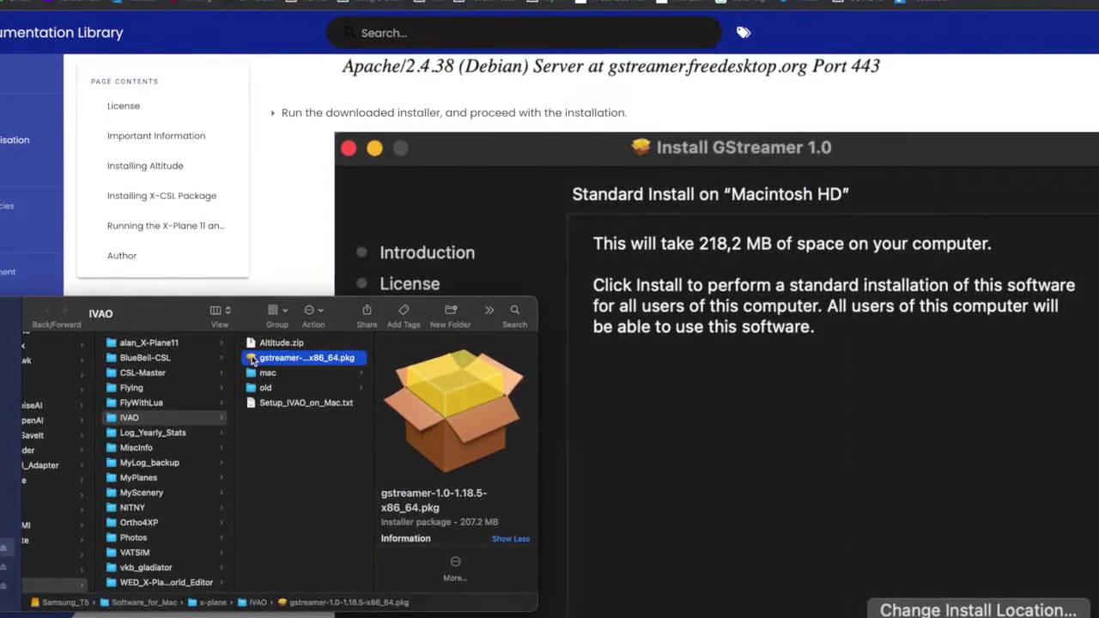
double_click(254, 361)
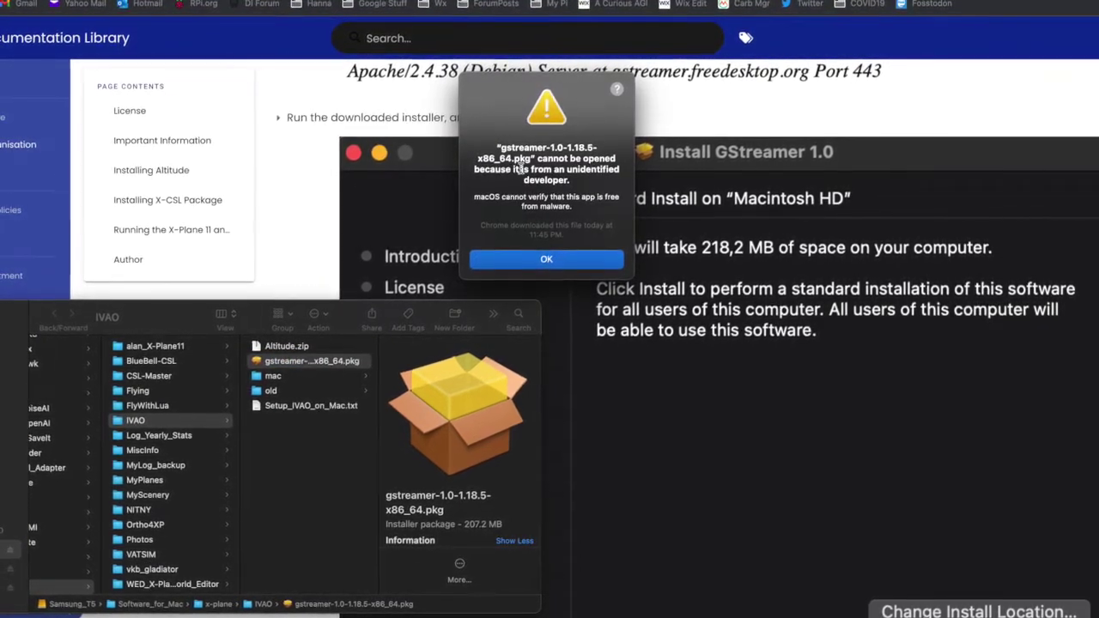
click(543, 261)
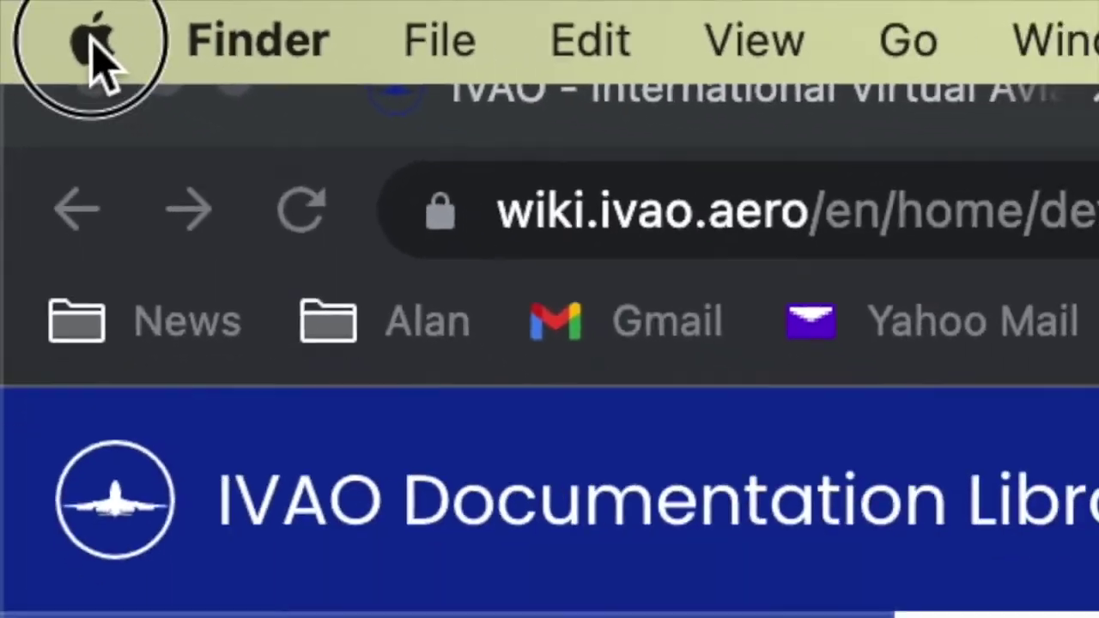
In System Preferences' Security & Privacy settings, allow the blocked GStreamer package to open anyway, authorizing with the account password.
click(95, 43)
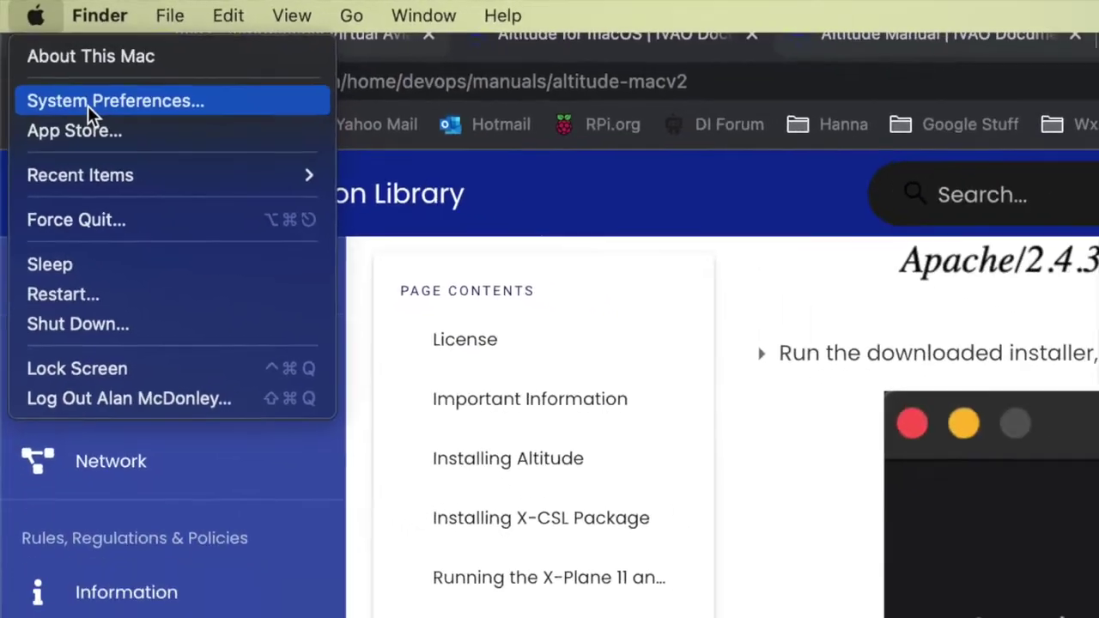
click(107, 124)
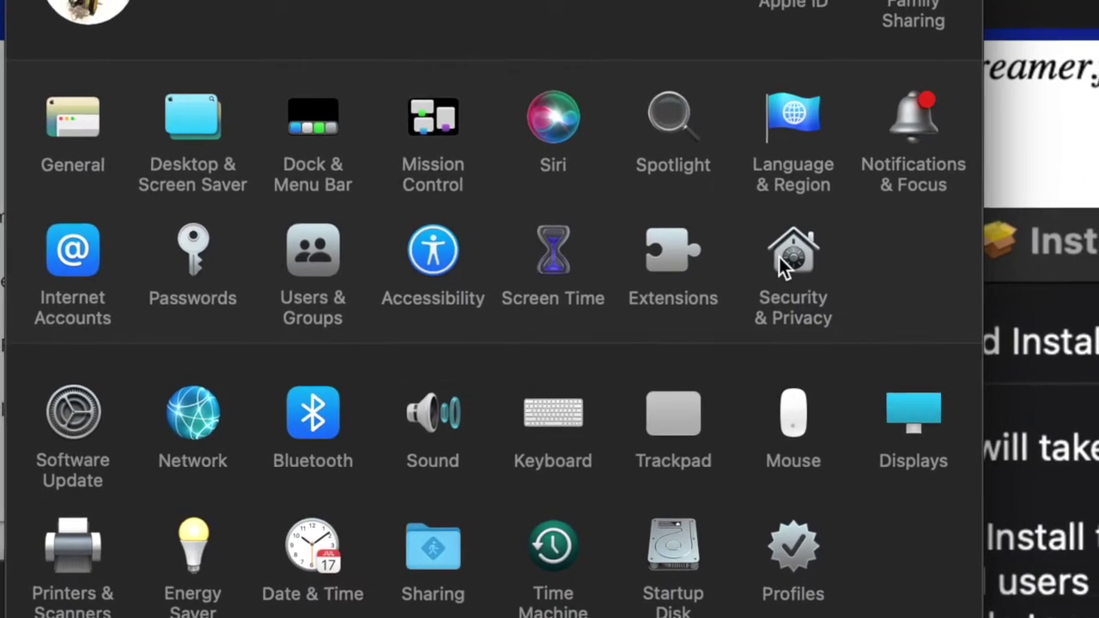
click(763, 266)
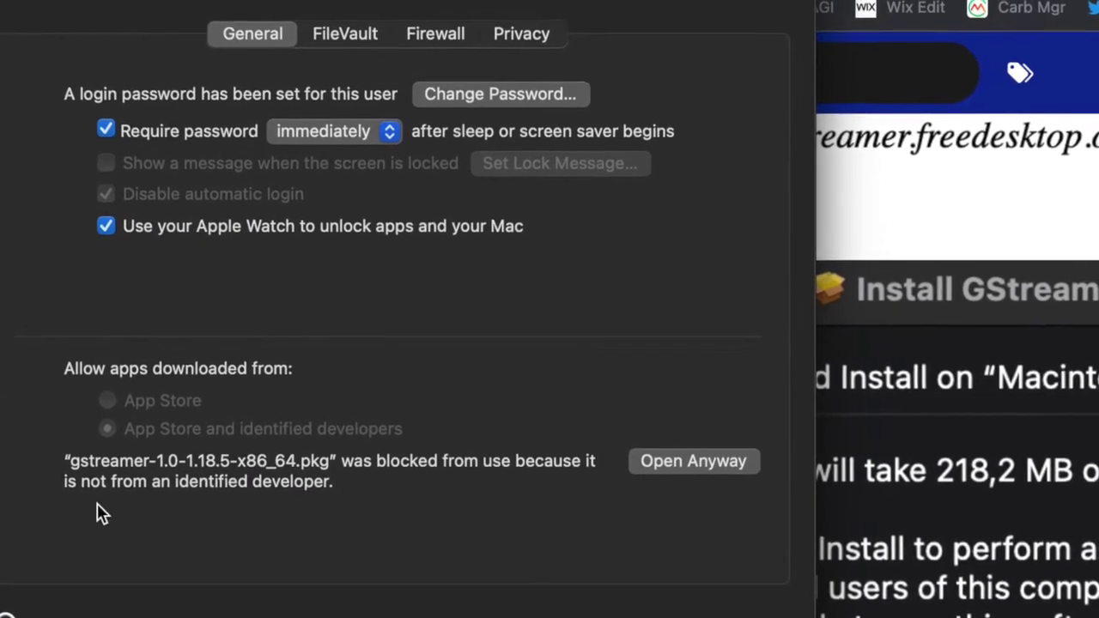
click(697, 469)
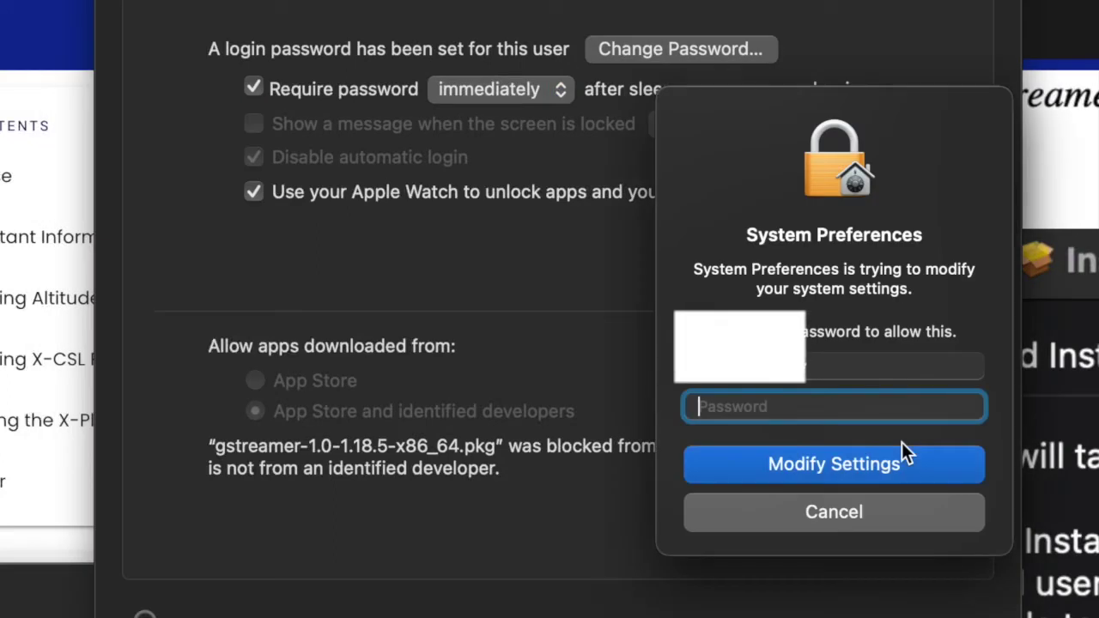
text(••••••••)
key(Return)
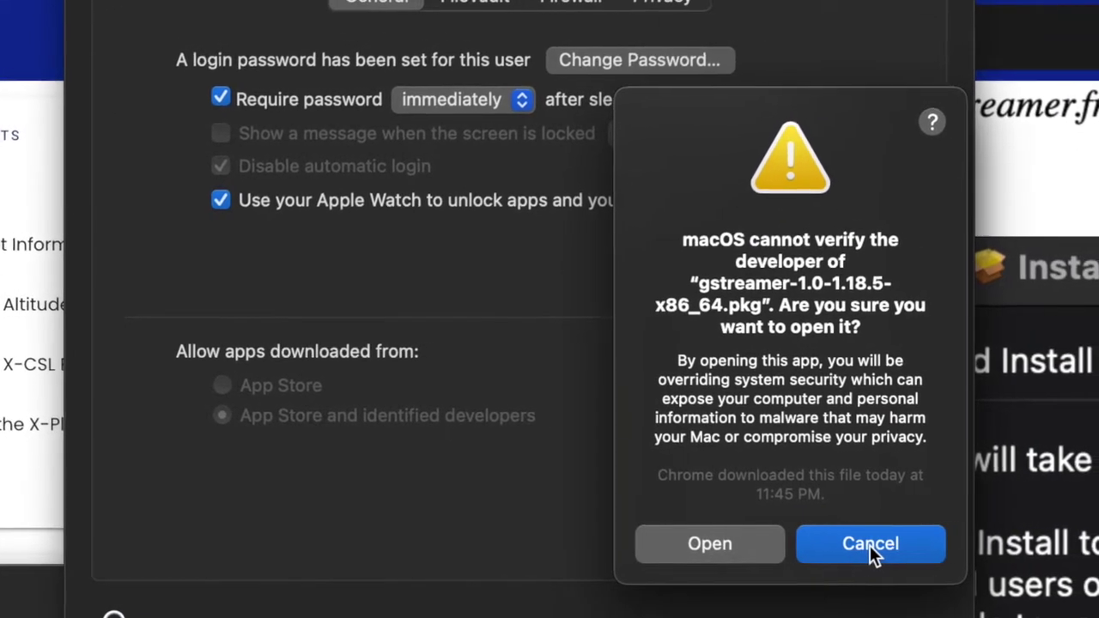
Cancel the developer verification prompt, request to open the GStreamer package anyway once more and confirm opening it.
click(859, 545)
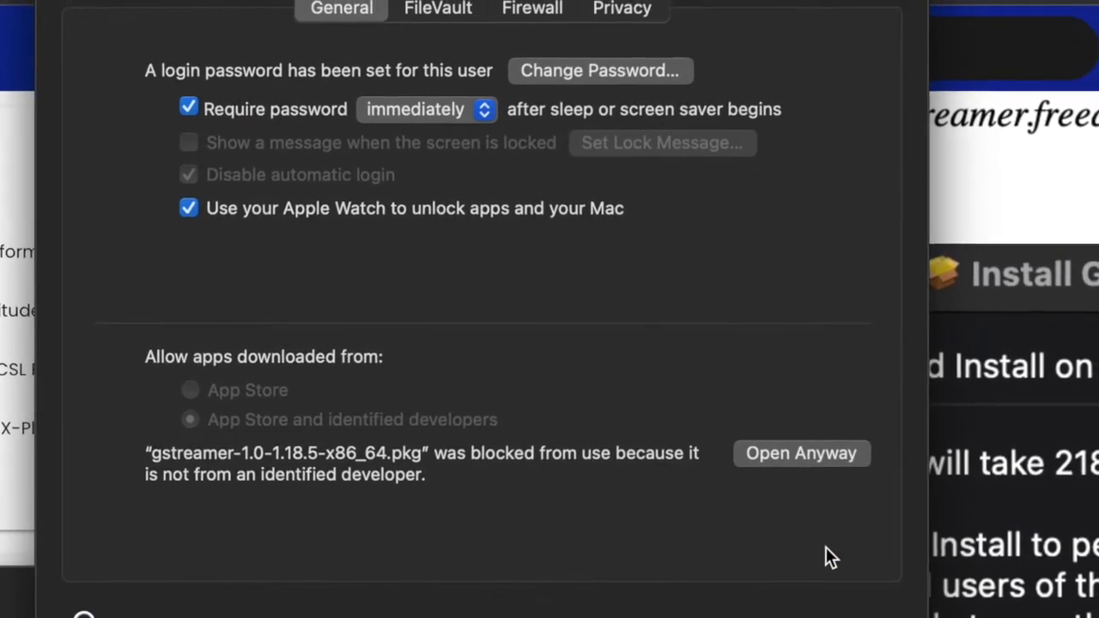
click(803, 454)
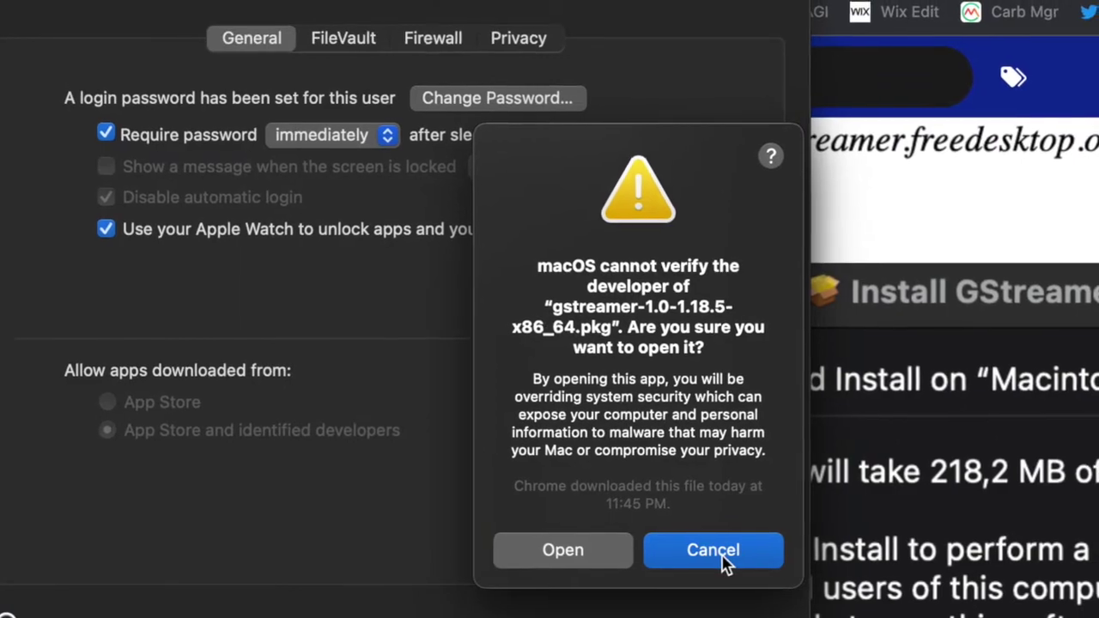
click(557, 553)
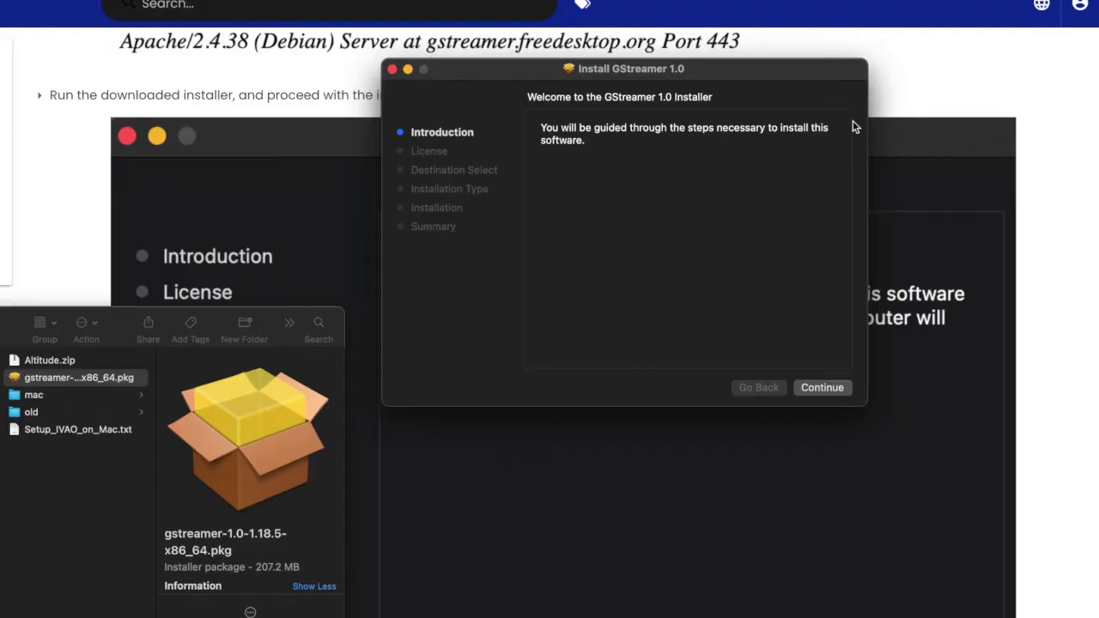
Proceed through the GStreamer 1.0 installer's introduction and agree to its software license.
click(818, 390)
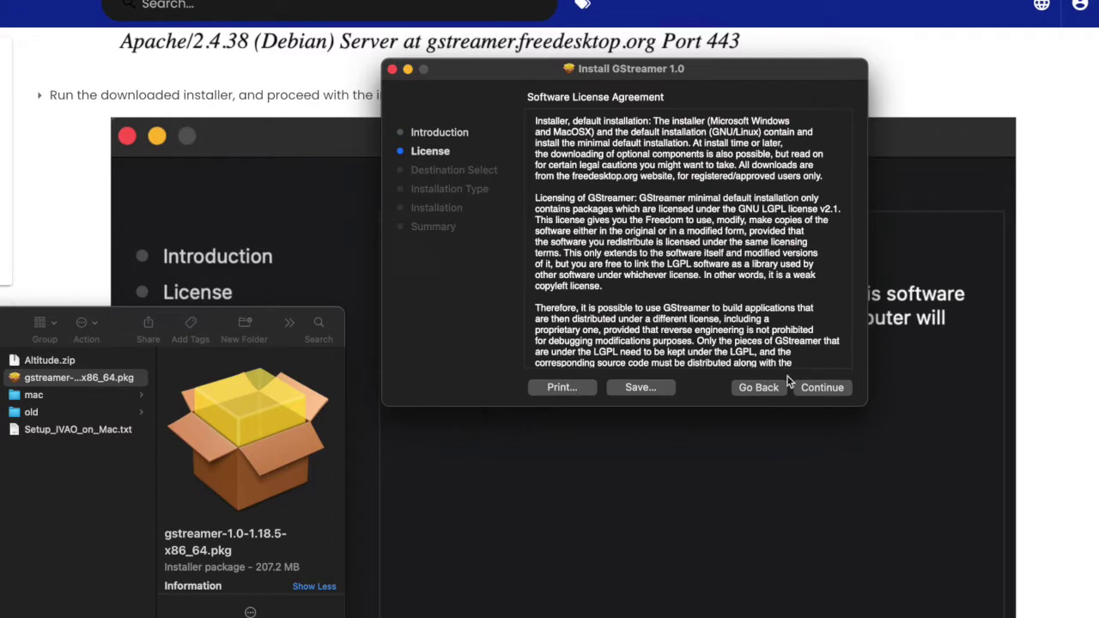
scroll(690, 318, down, 15)
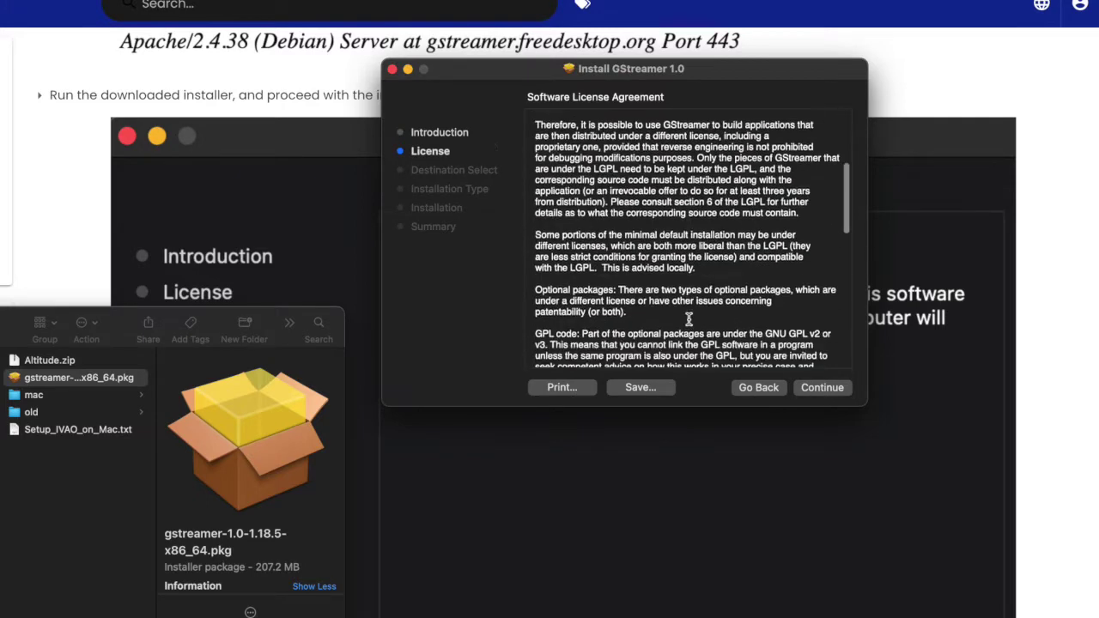
click(820, 391)
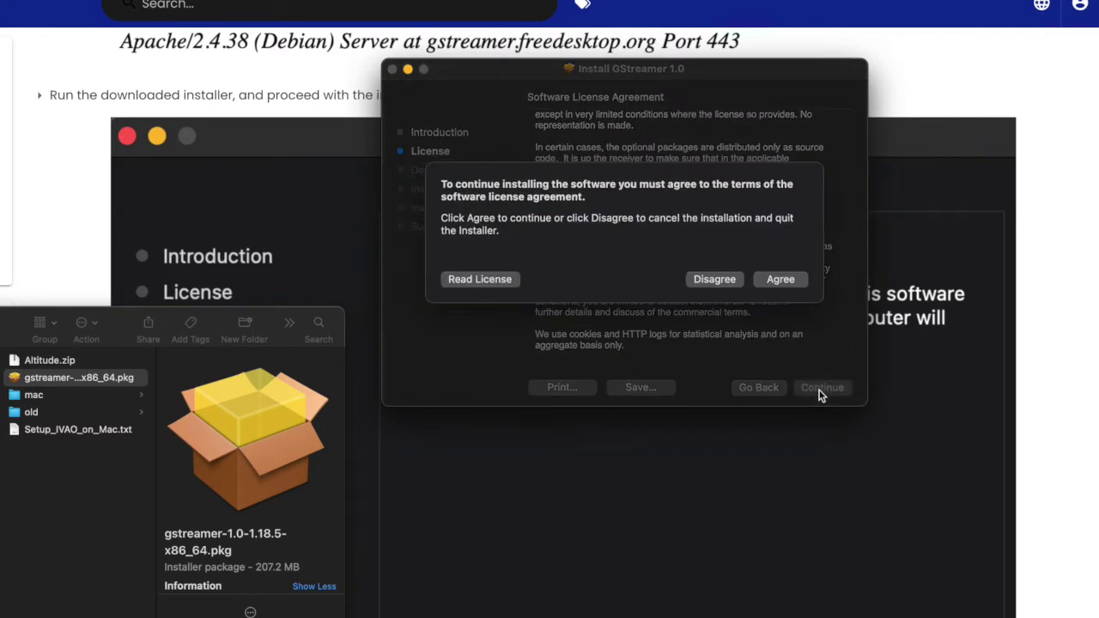
click(777, 280)
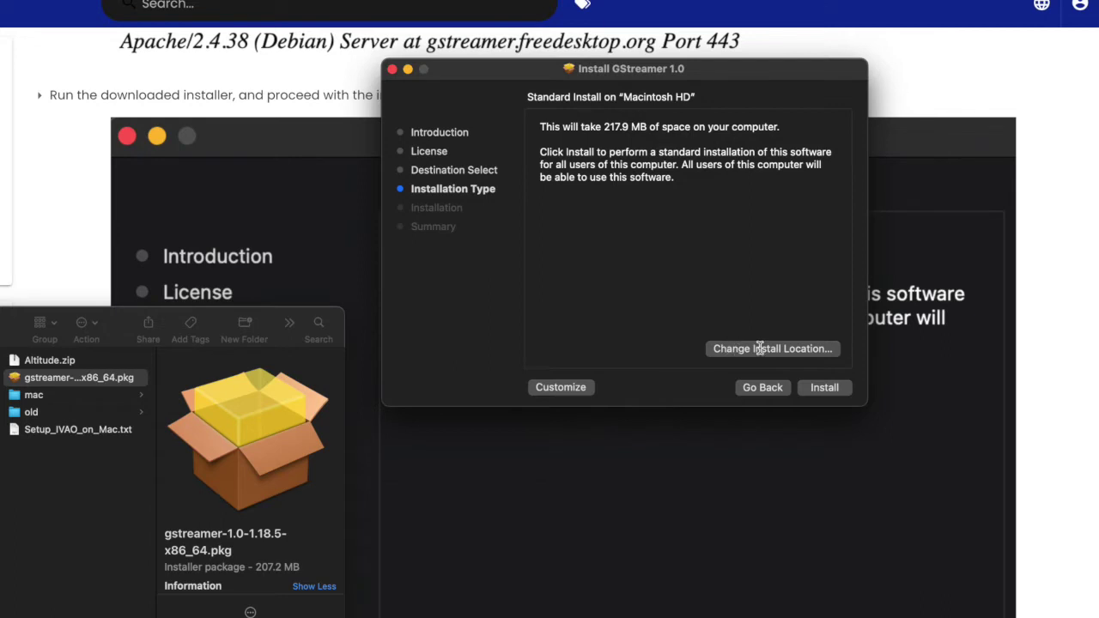
Run the standard GStreamer installation on Macintosh HD, authorize it with the account password and close the installer.
click(818, 388)
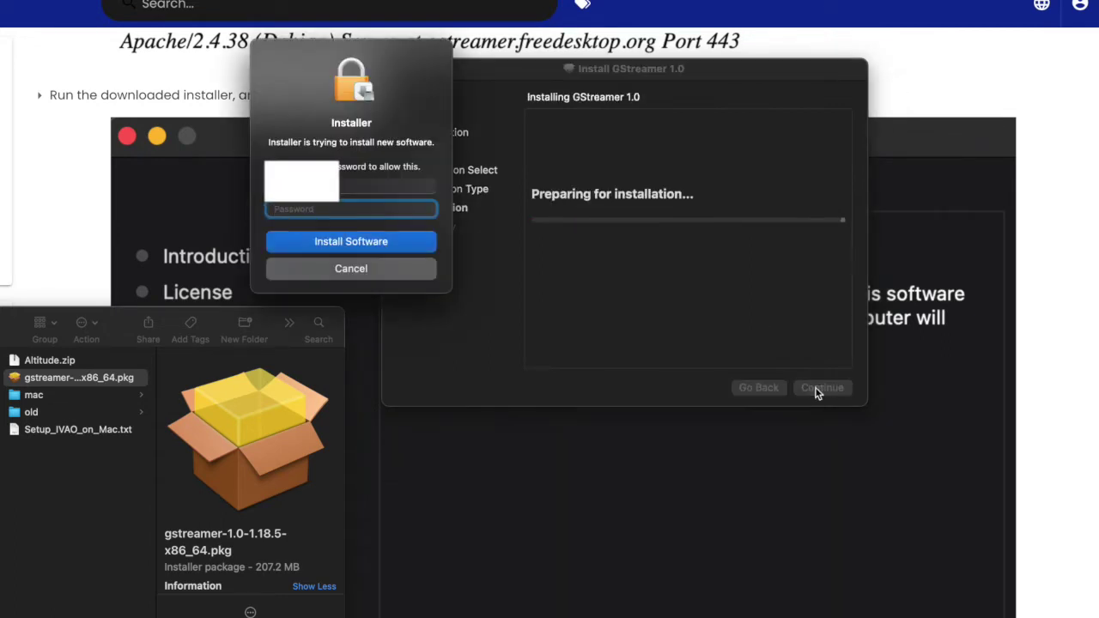
text(********)
key(Return)
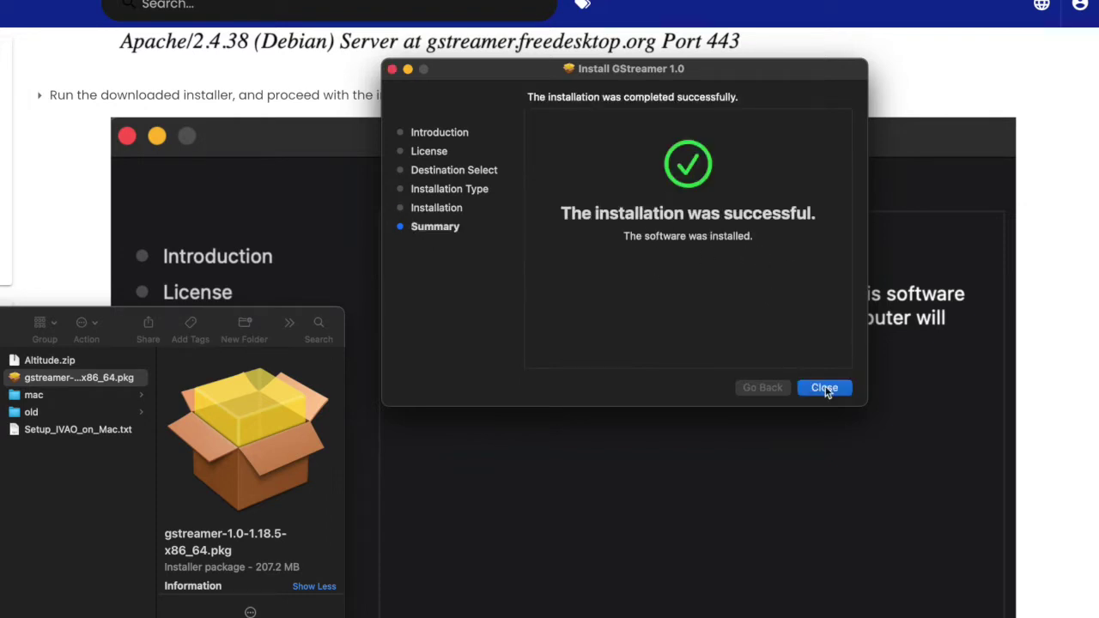
click(825, 387)
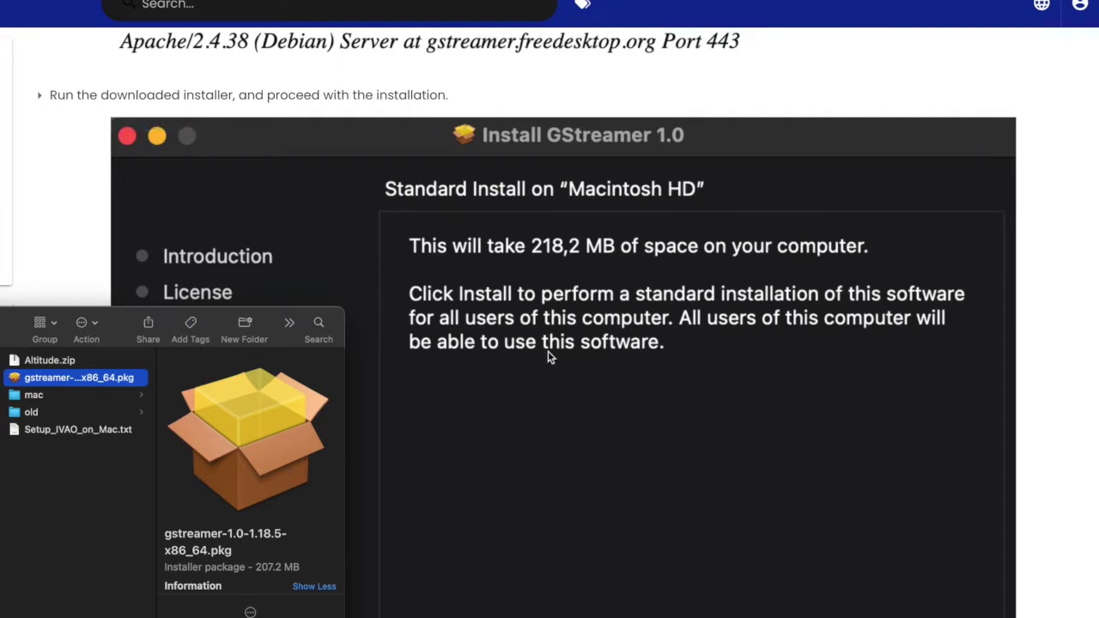
In System Preferences' Security & Privacy settings, allow the blocked X-CSL-Updater.app to open anyway, authorize with the account password and confirm opening it.
scroll(525, 389, down, 10)
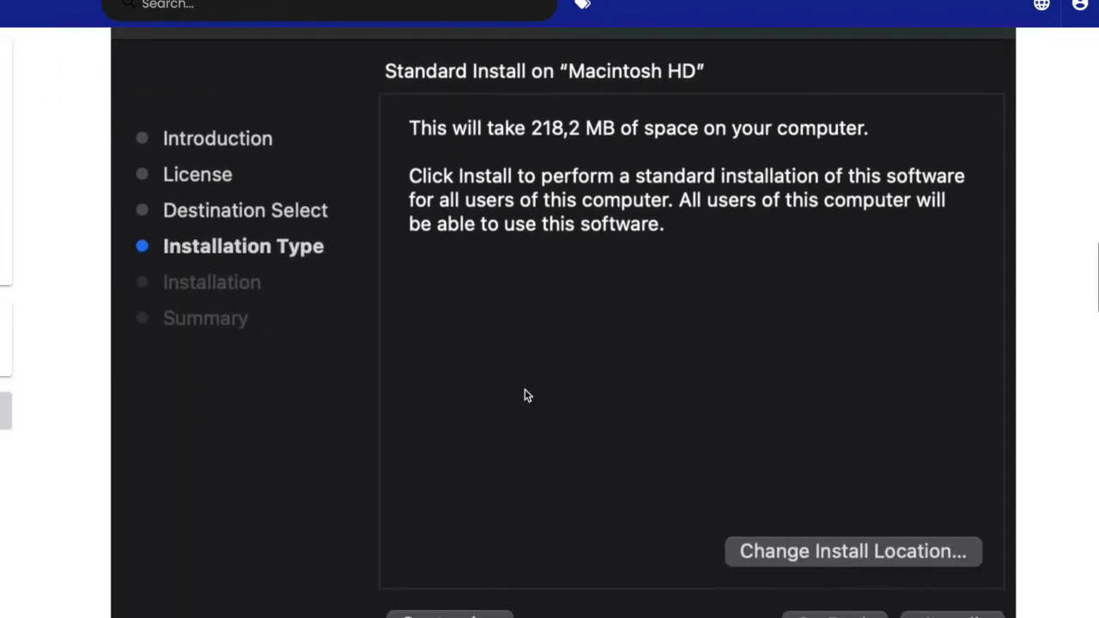
scroll(525, 393, down, 3)
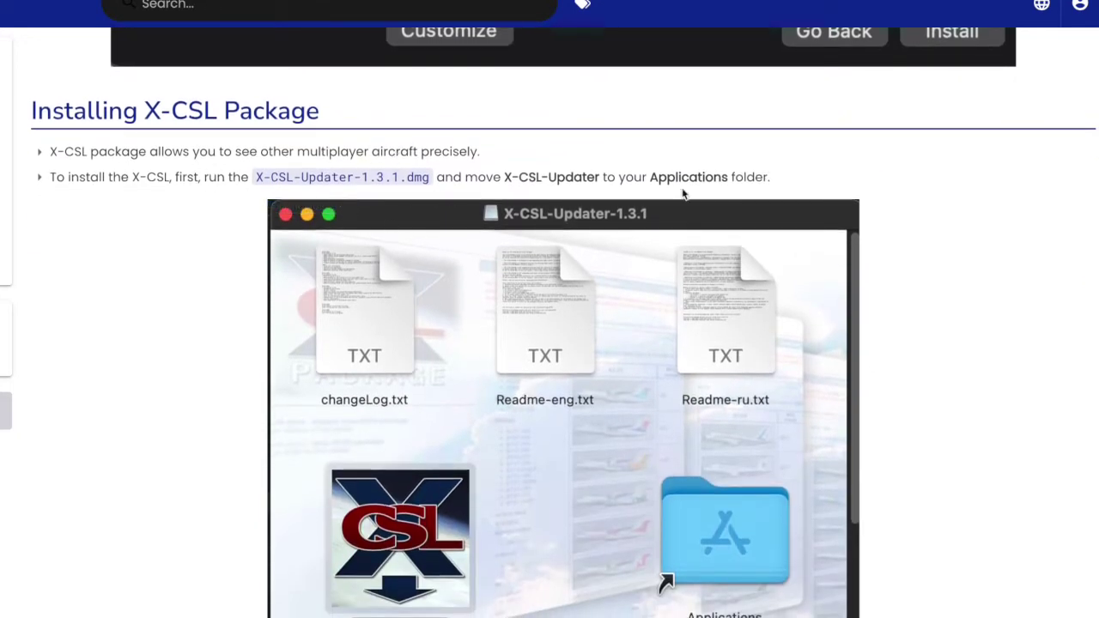
scroll(602, 261, down, 10)
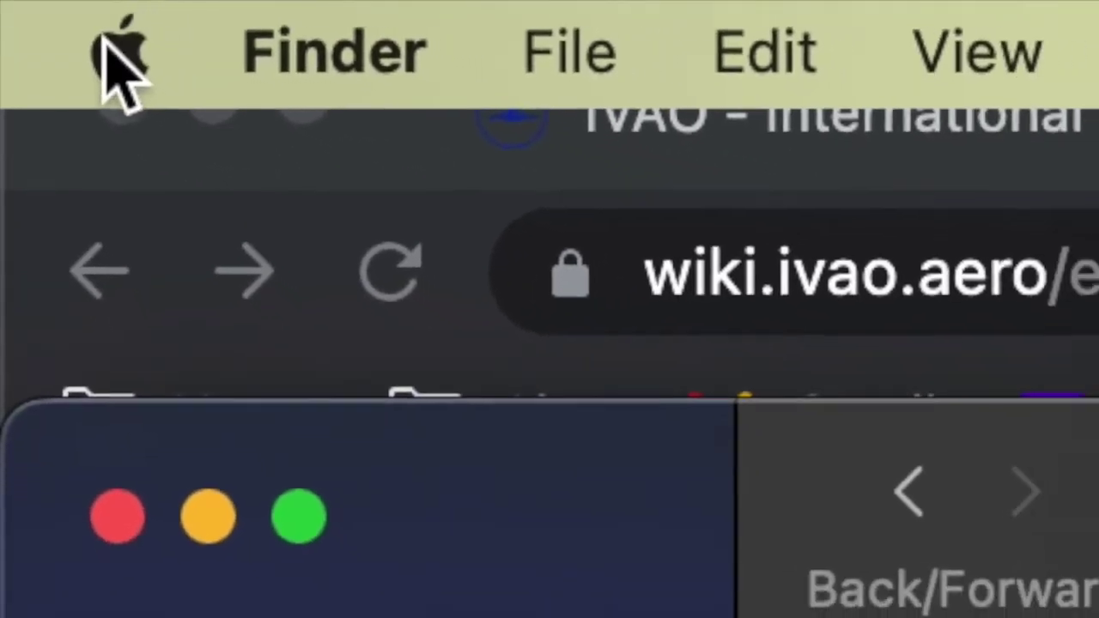
click(137, 29)
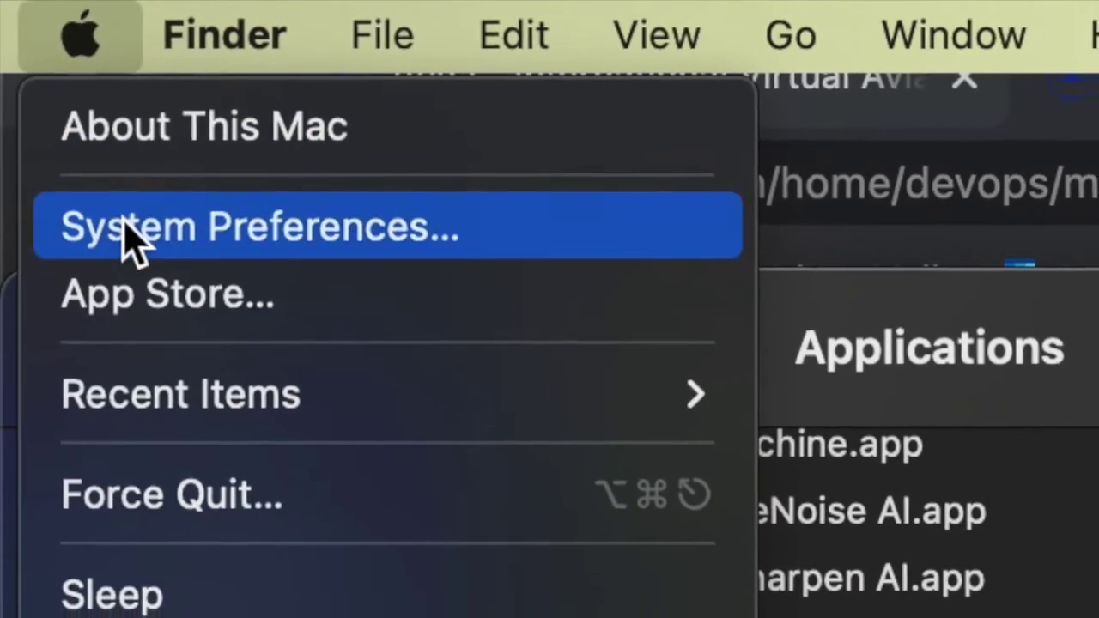
click(159, 286)
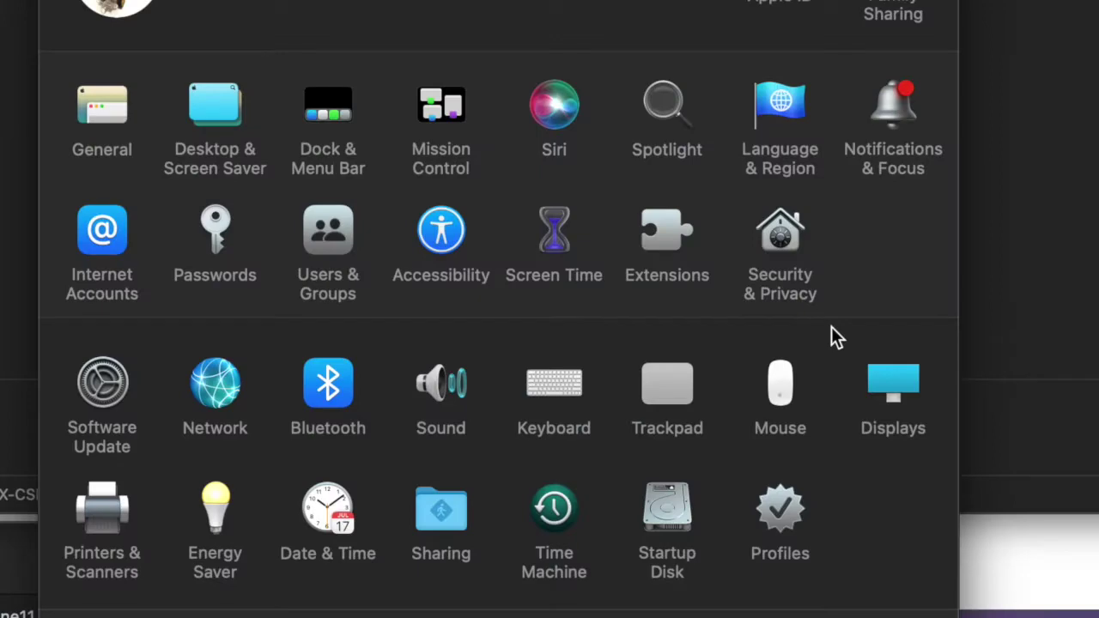
click(772, 251)
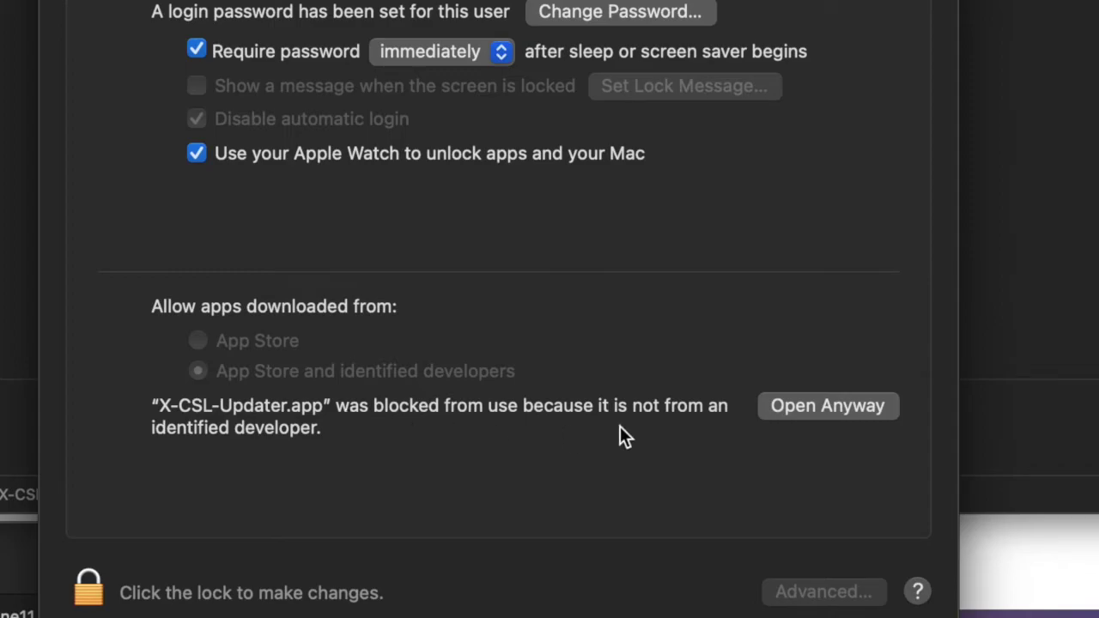
click(836, 409)
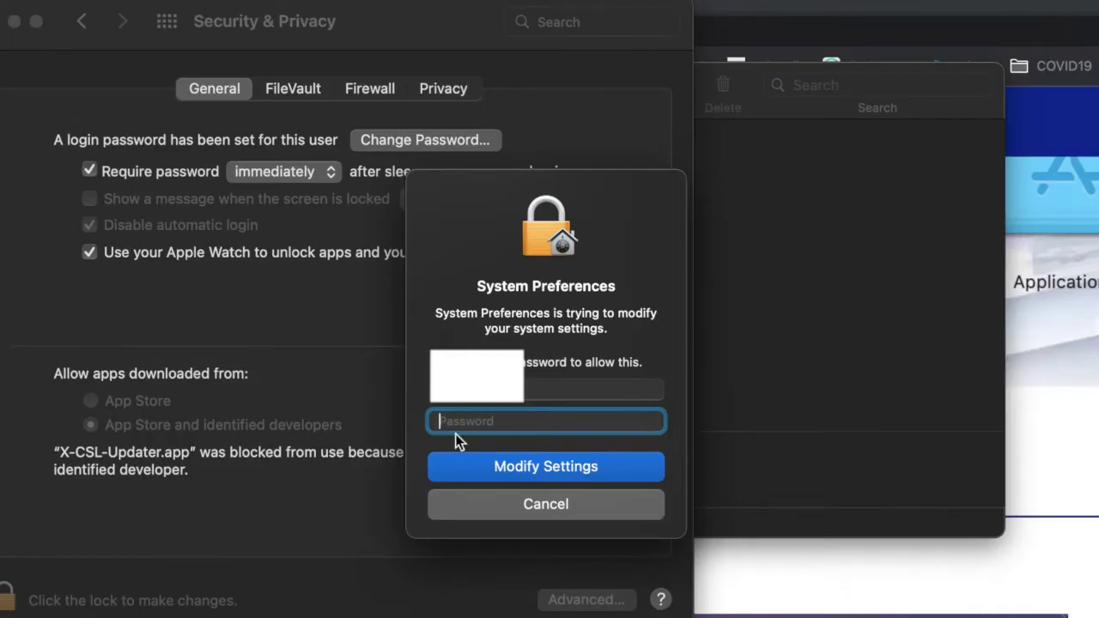
text(********)
key(Return)
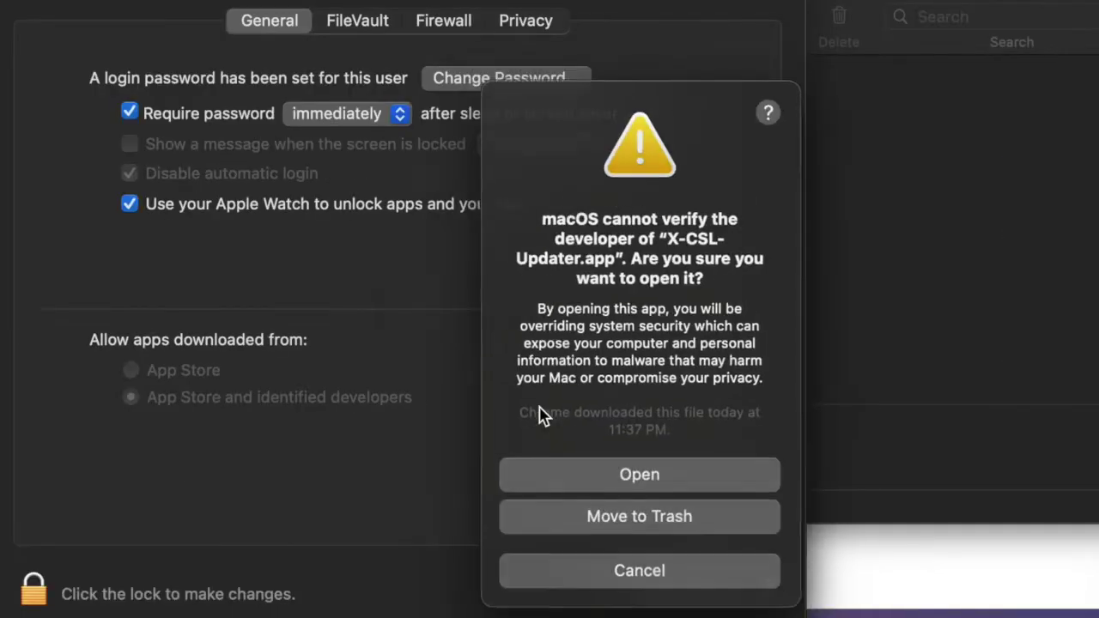
click(613, 484)
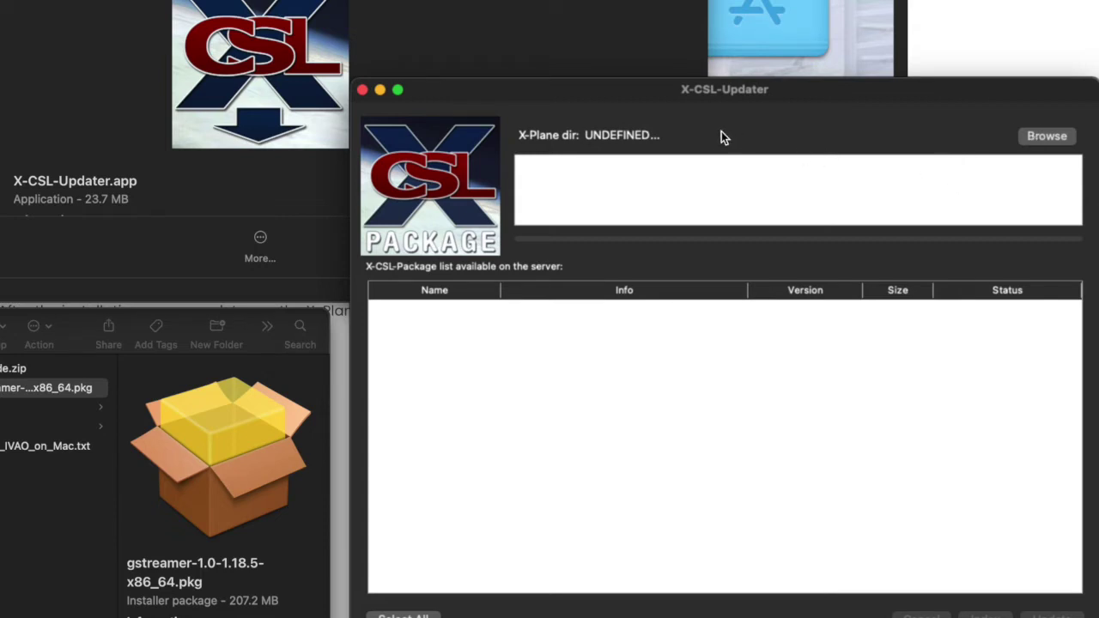
Set X-CSL-Updater's X-Plane directory by selecting the X-Plane.app executable in the xplane11 folder.
drag(600, 92, 612, 29)
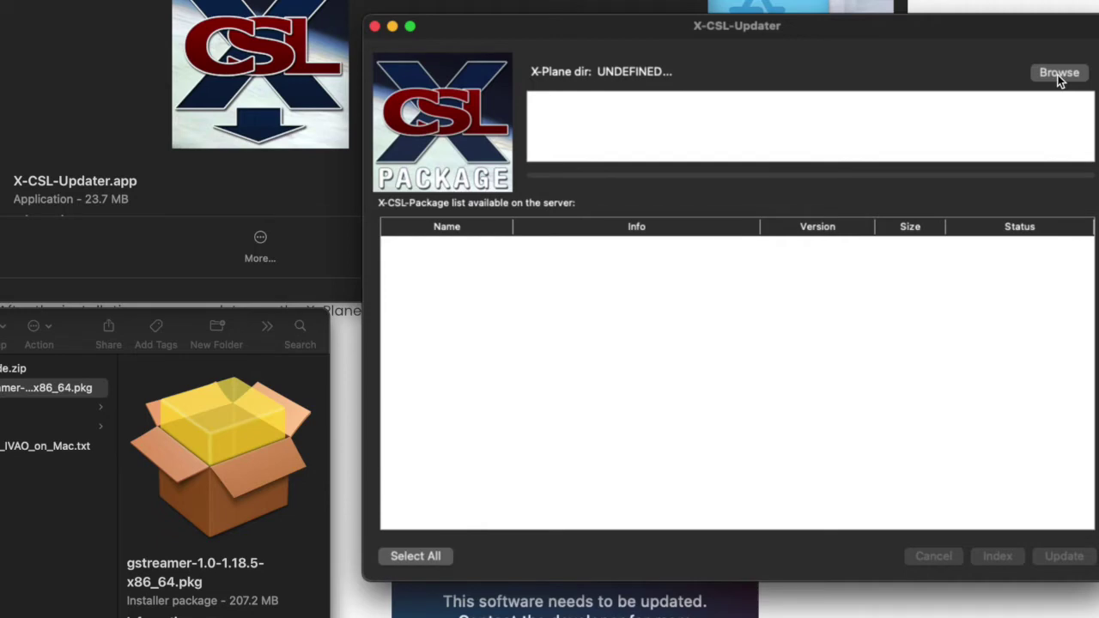
click(1058, 75)
drag(933, 331, 672, 325)
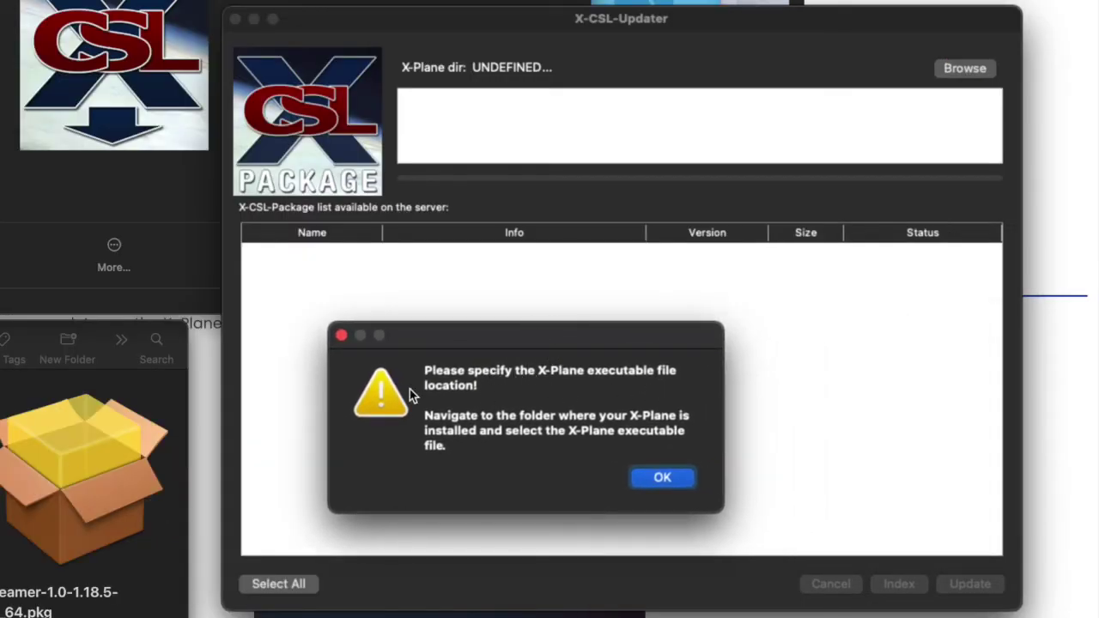
click(662, 479)
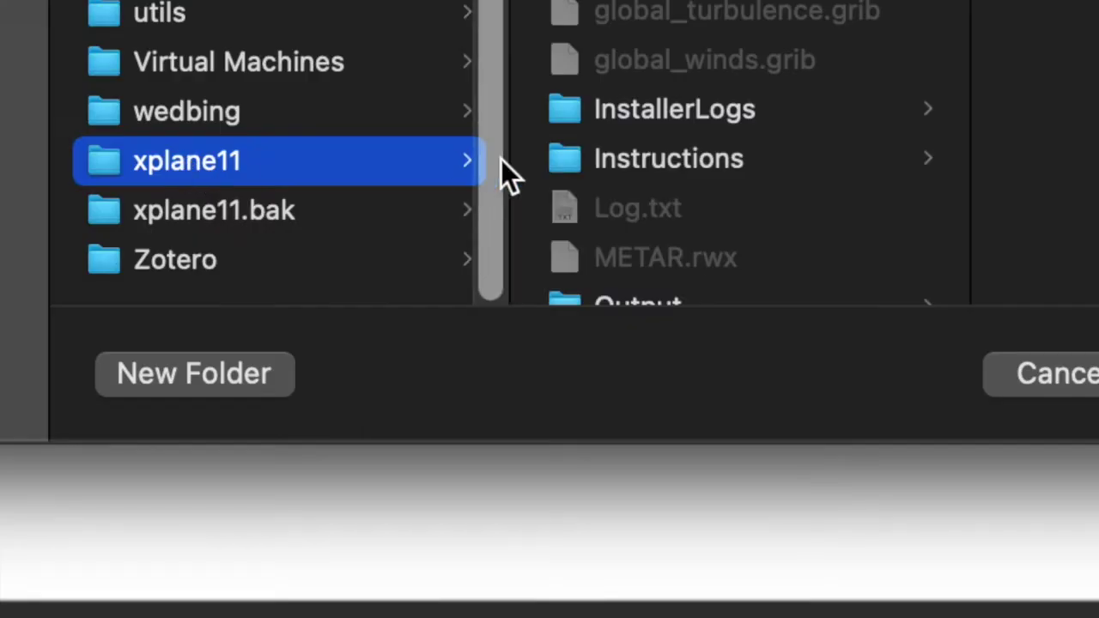
scroll(776, 172, down, 3)
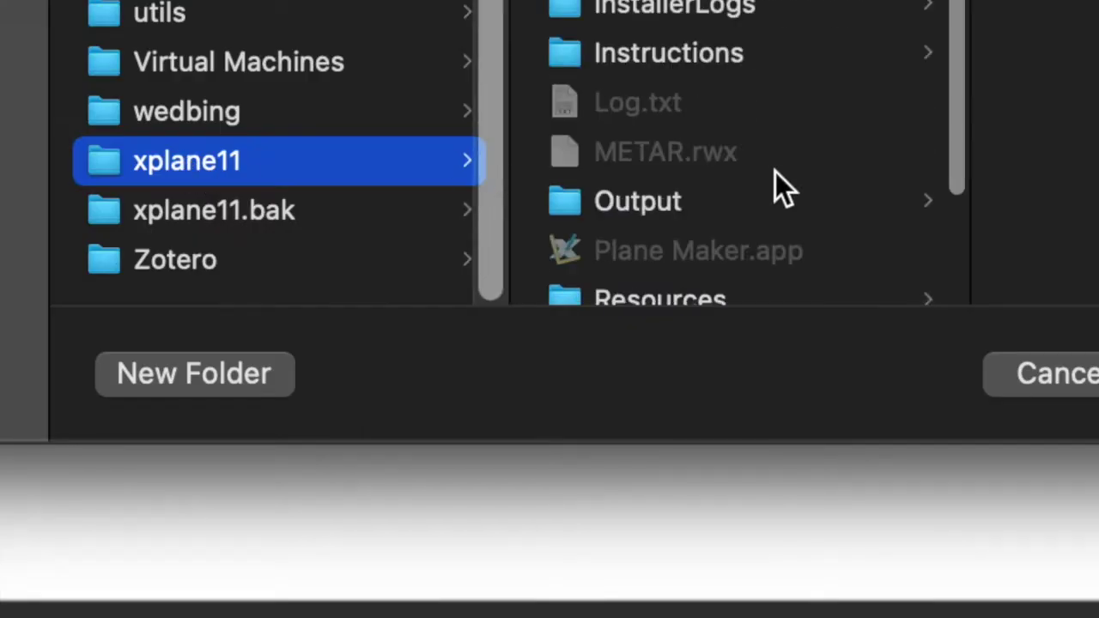
scroll(775, 172, down, 5)
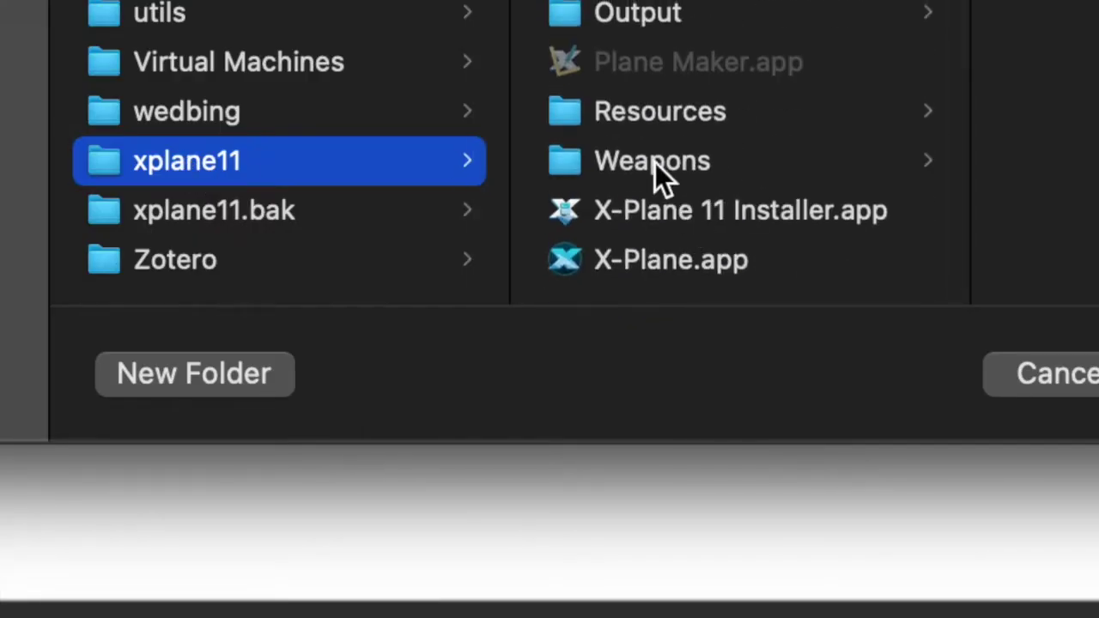
click(658, 264)
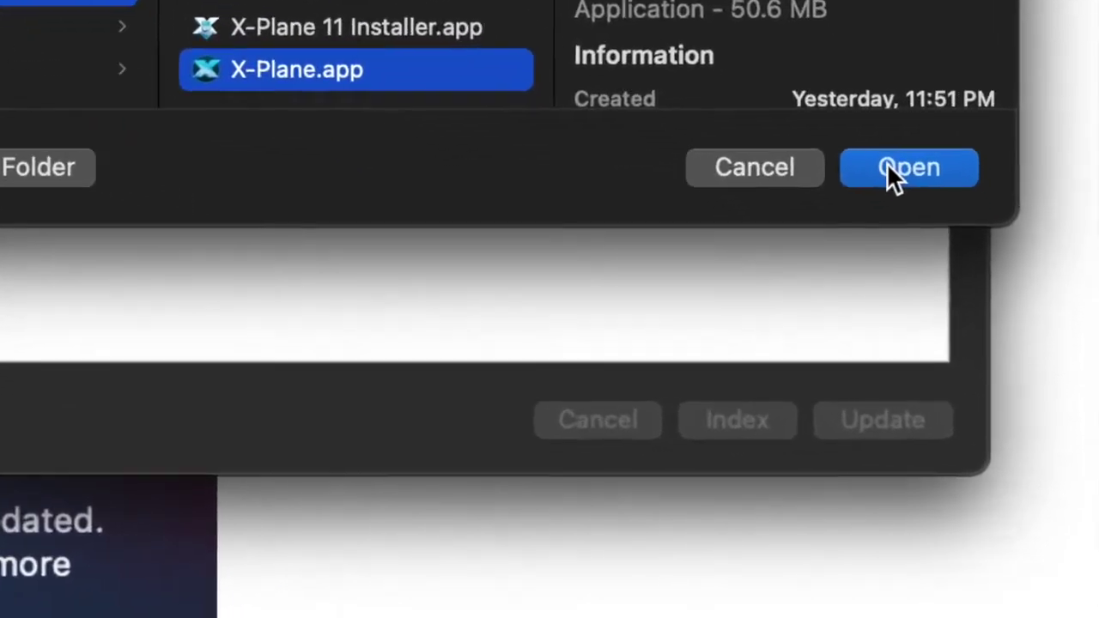
click(972, 279)
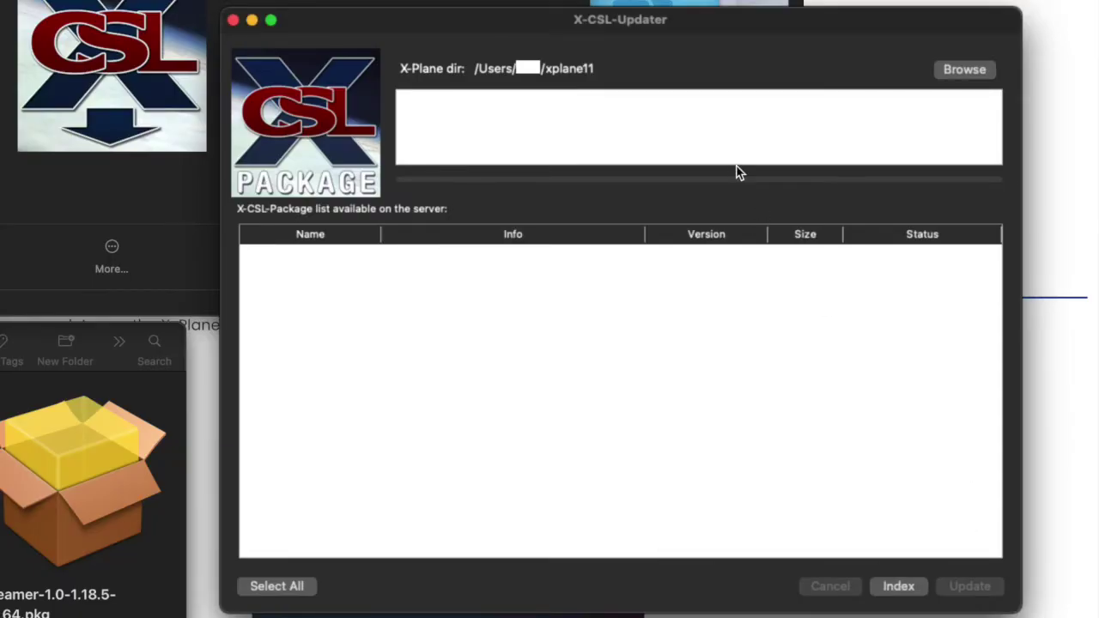
Index the local files in X-CSL-Updater and update all of the available X-CSL packages.
click(908, 590)
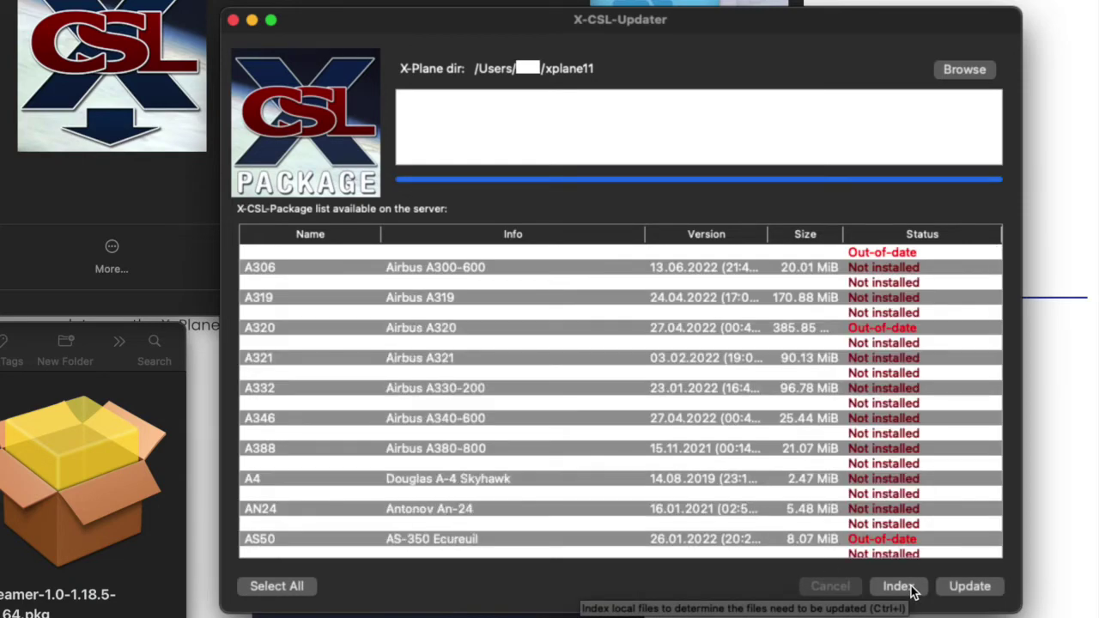
click(279, 587)
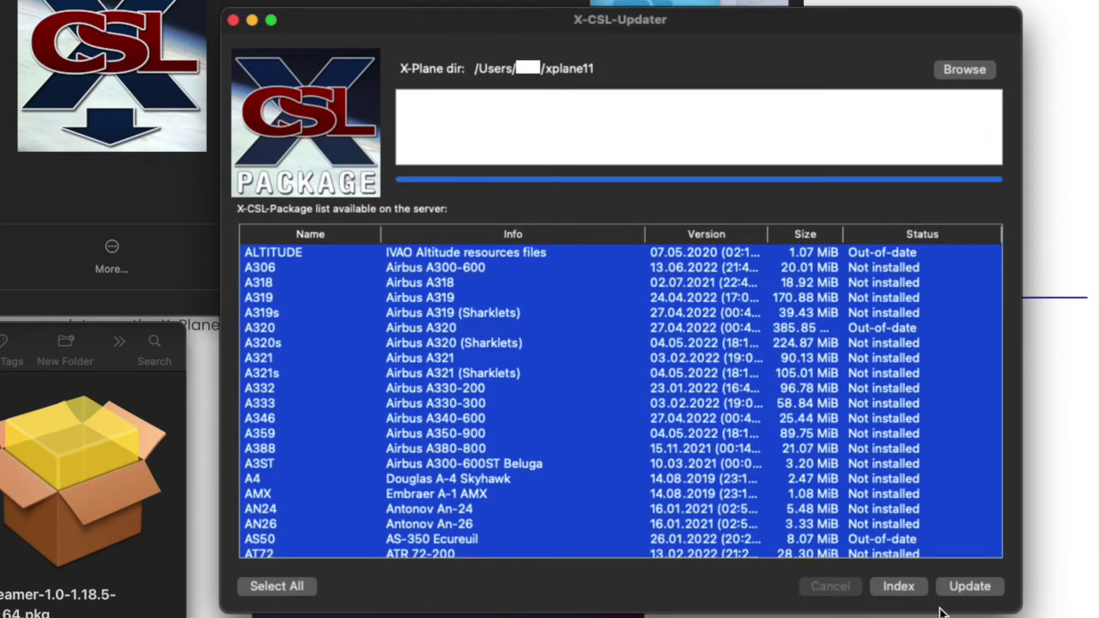
click(971, 591)
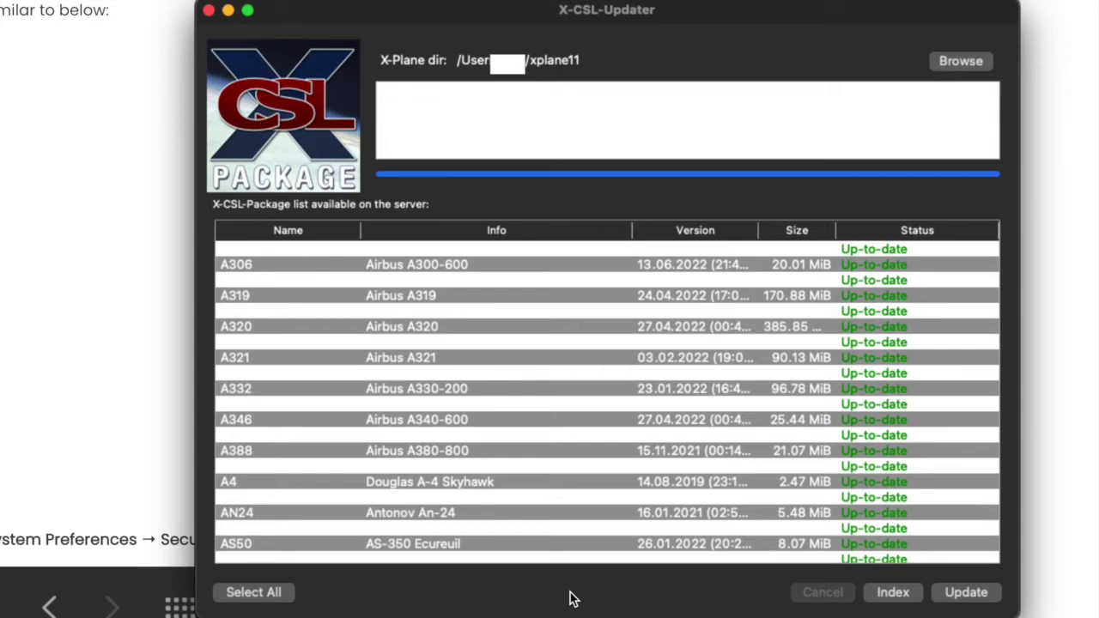
click(573, 599)
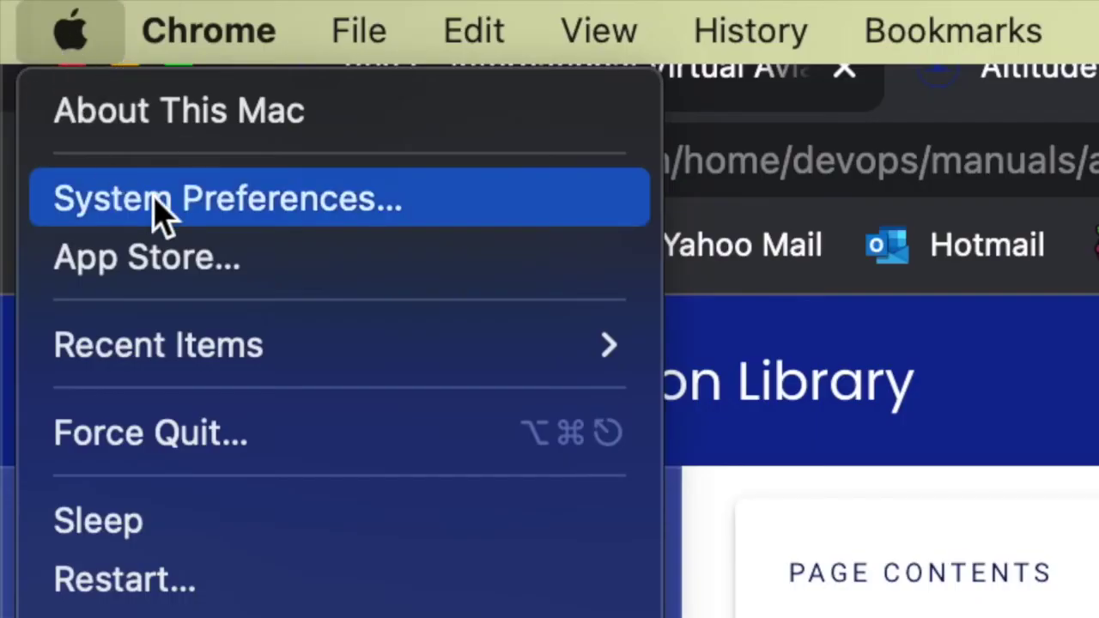
Allow the blocked mac.xpl plugin in System Preferences' Security & Privacy settings, authorizing with the account password.
click(152, 211)
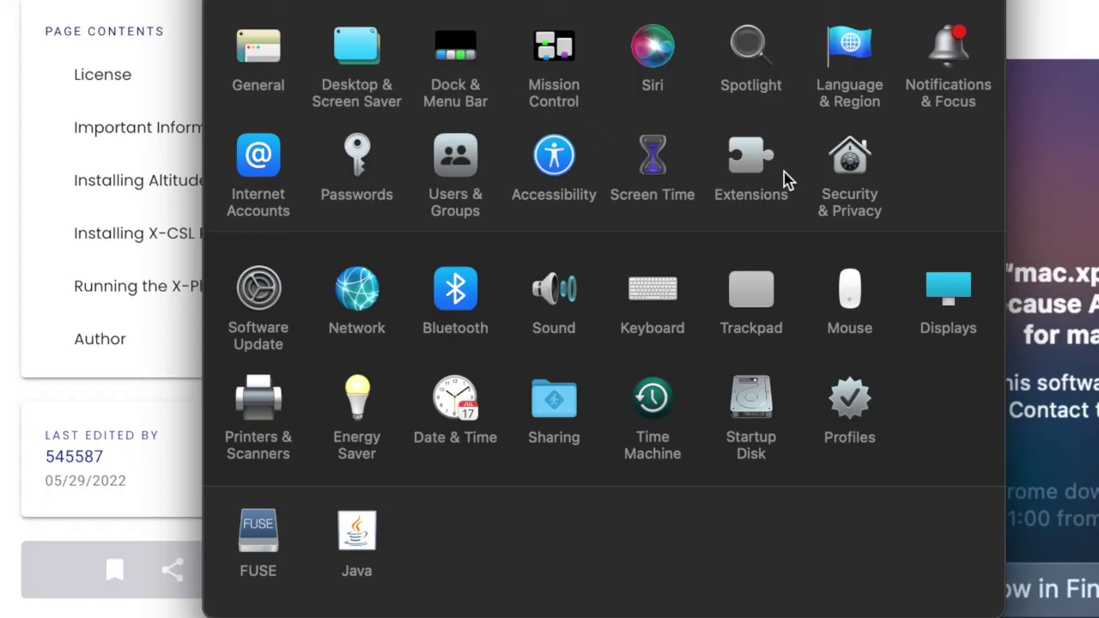
click(845, 170)
click(896, 315)
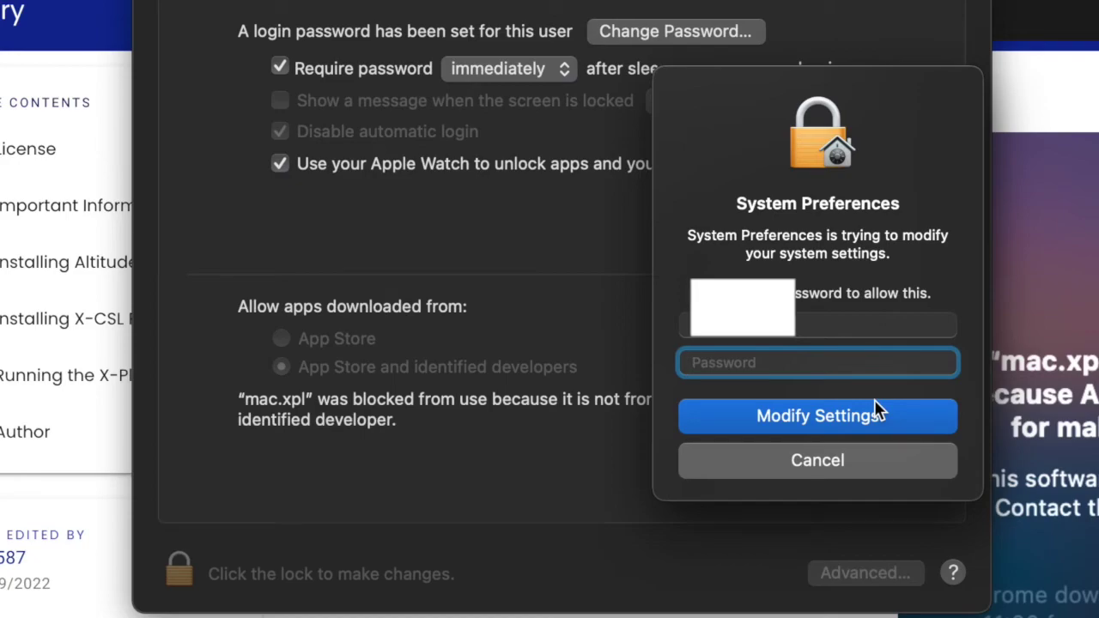
text(********)
key(Return)
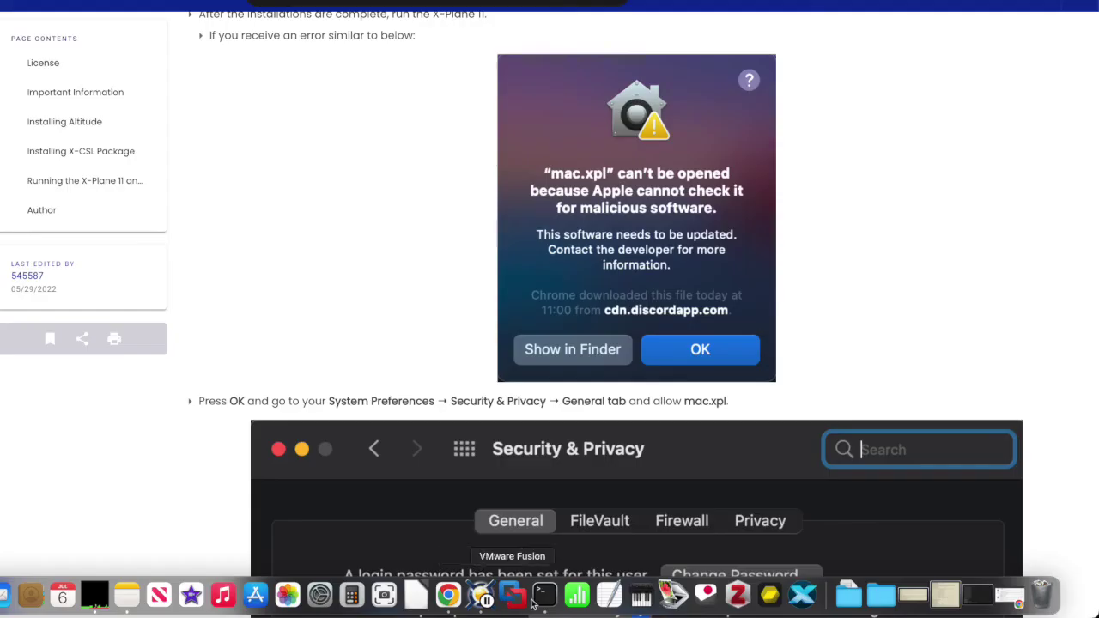
Launch X-Plane 11 and start a new flight with the preselected aircraft and airport.
click(804, 601)
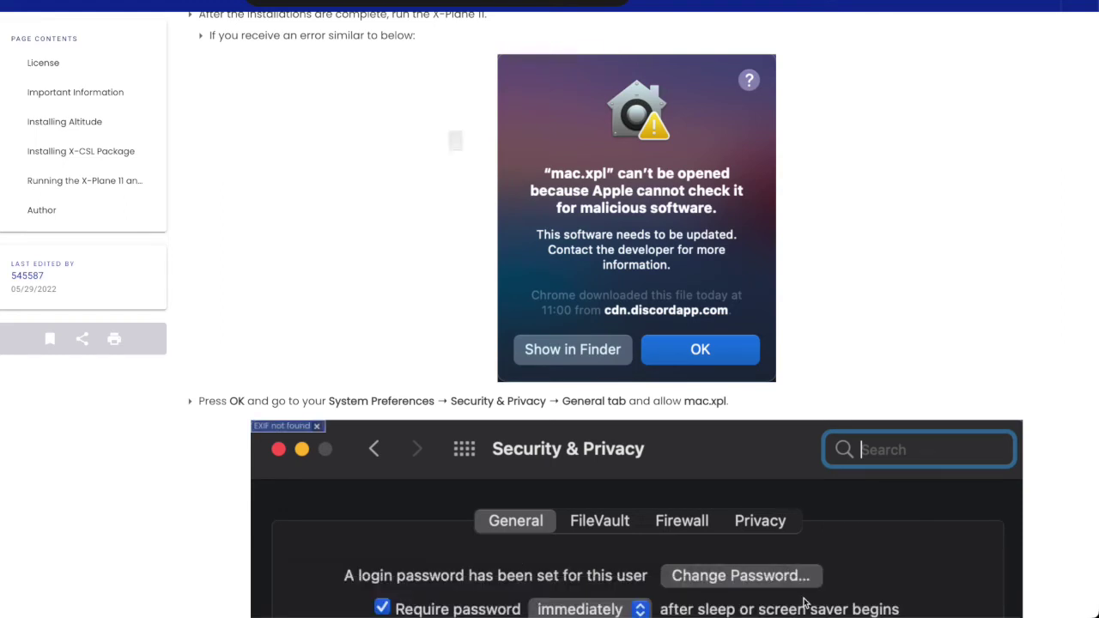
click(456, 196)
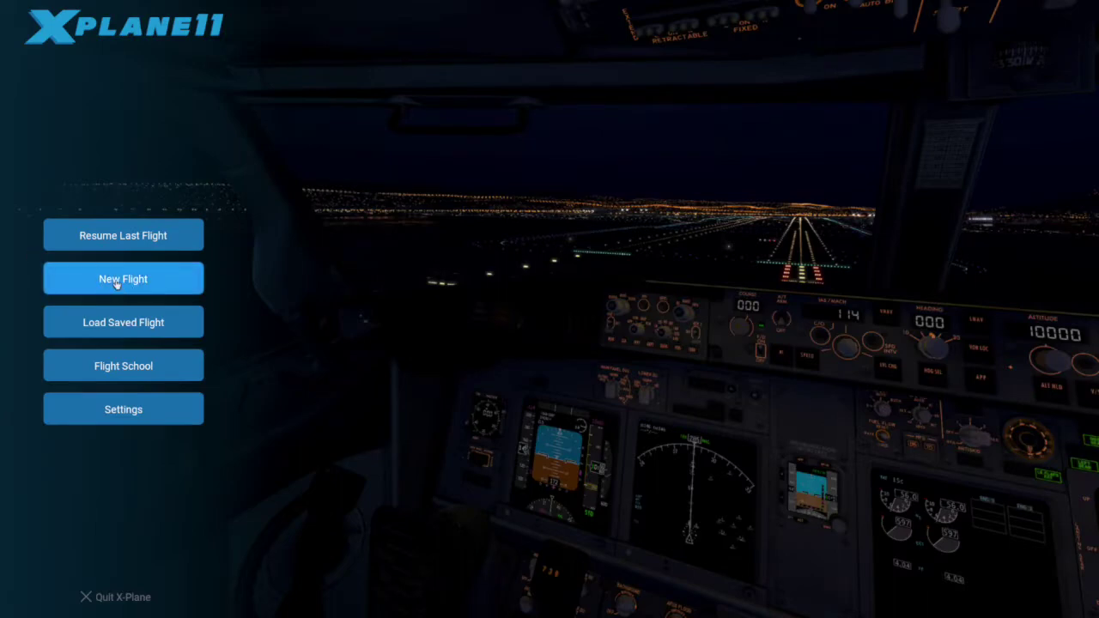
click(117, 282)
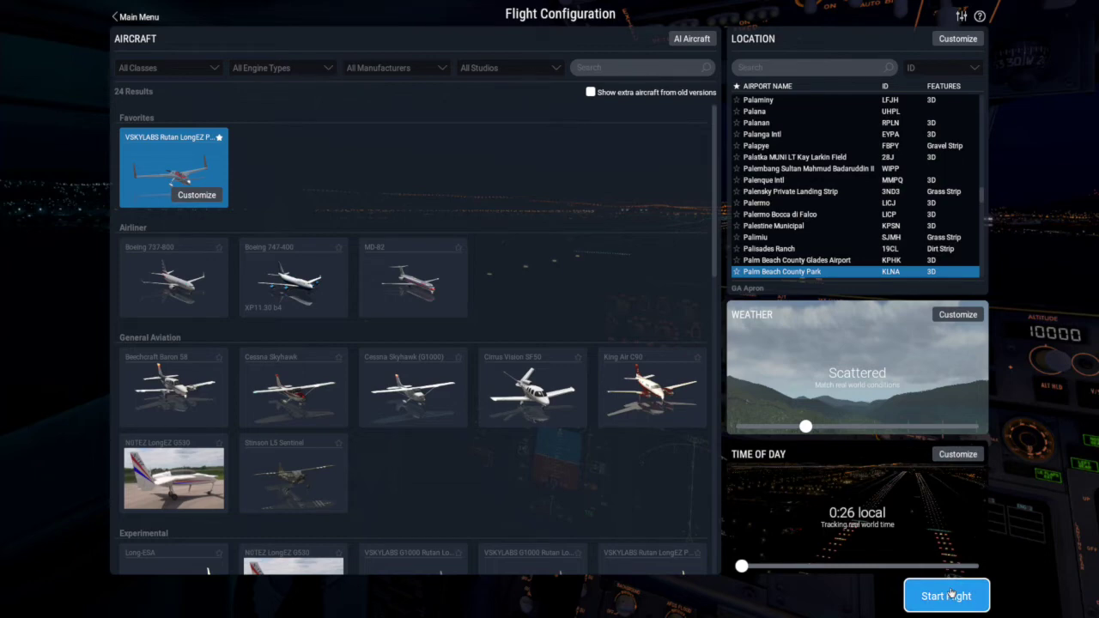
click(952, 595)
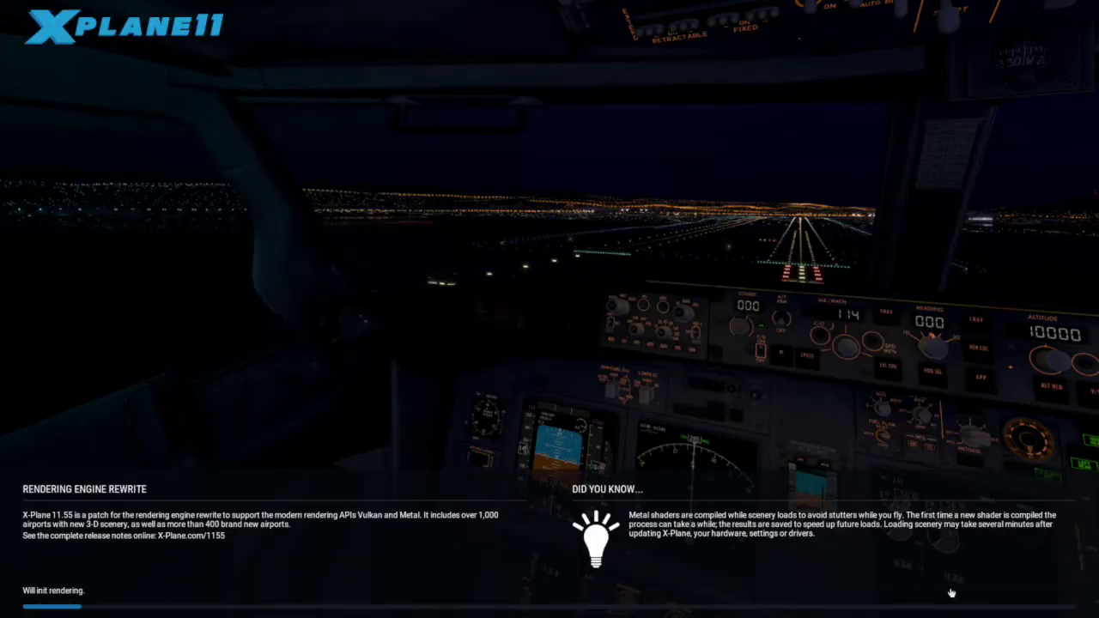
Switch to Finder, try to open PilotUI.app from the Applications folder and cancel the developer verification prompt.
key(super+Tab)
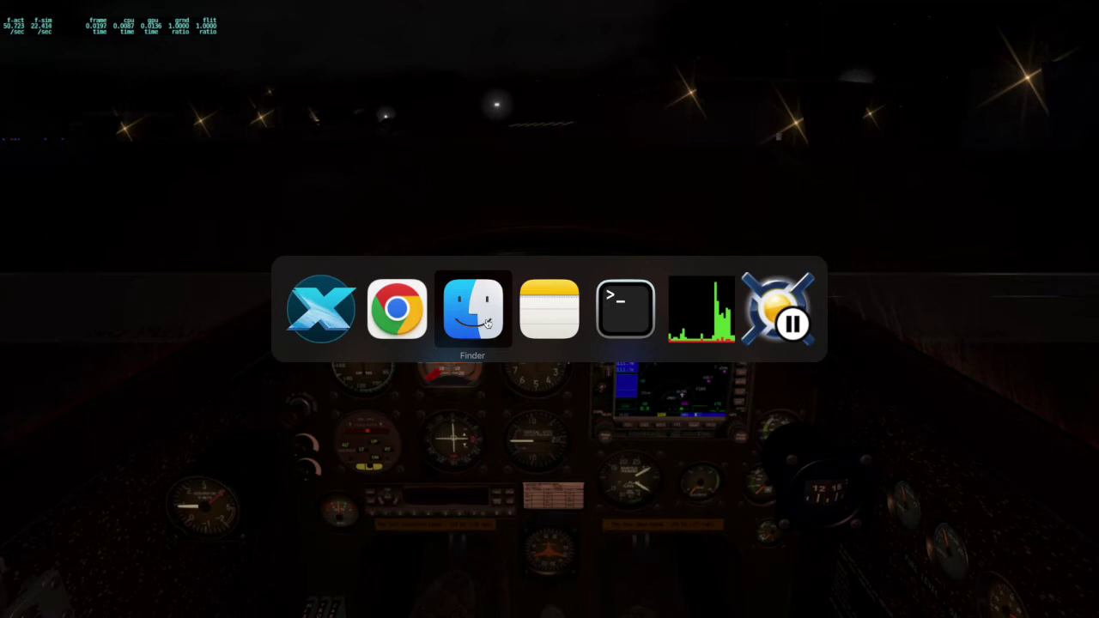
click(487, 322)
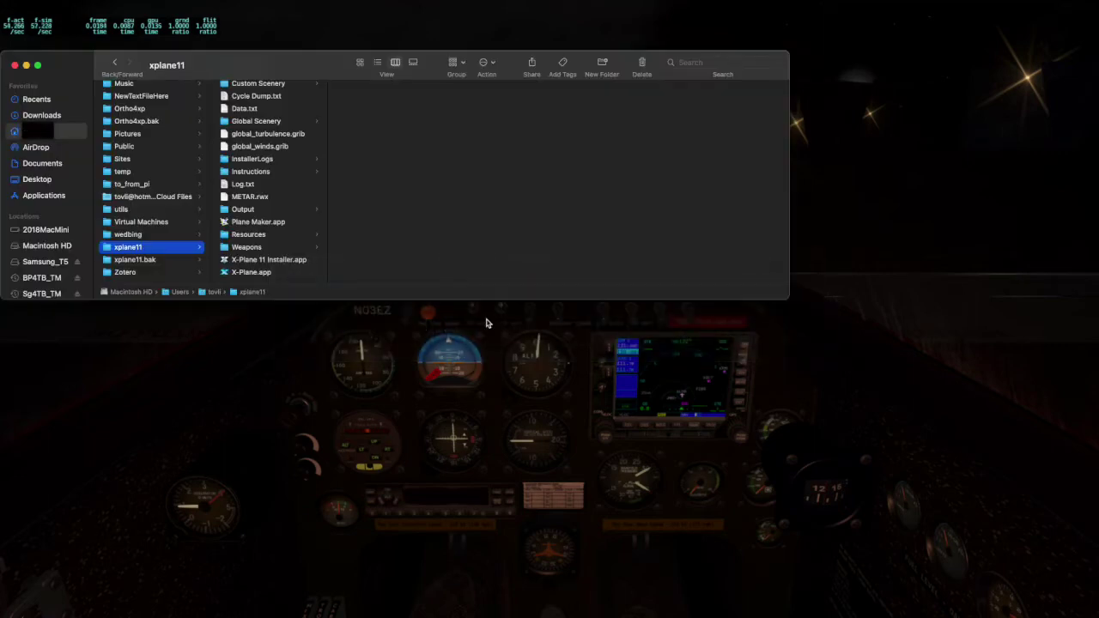
click(44, 196)
scroll(134, 232, down, 15)
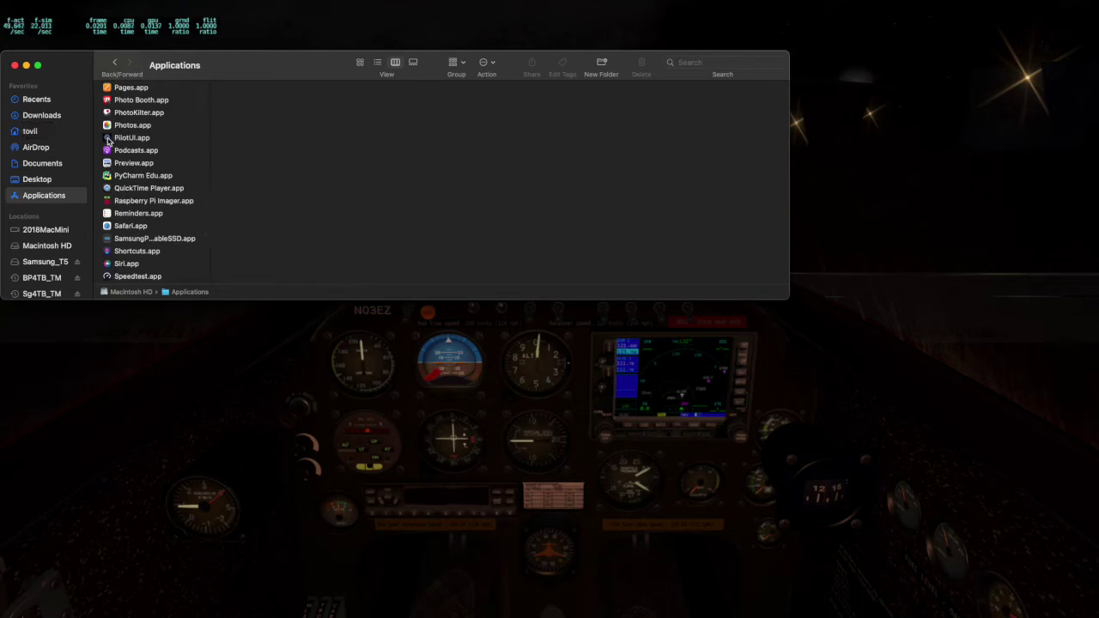
right_click(109, 142)
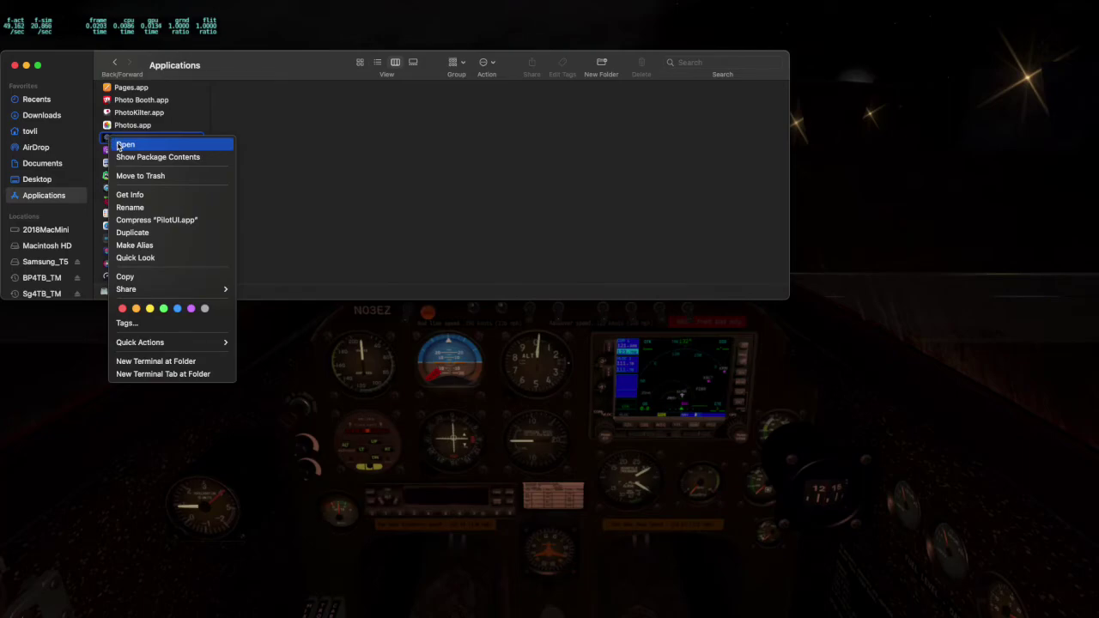
click(119, 145)
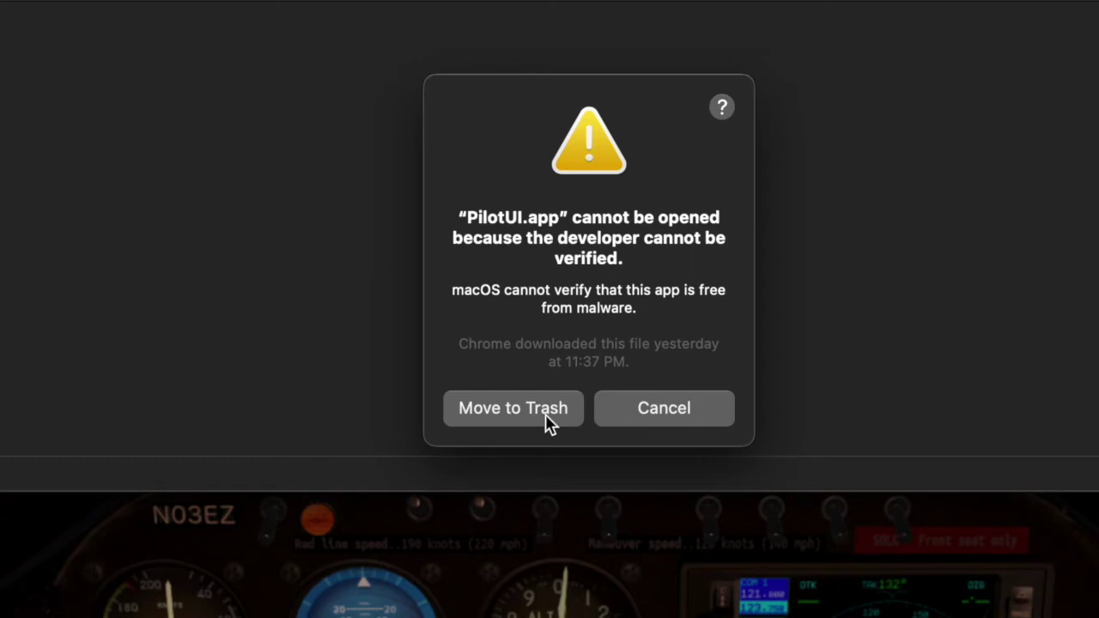
click(673, 410)
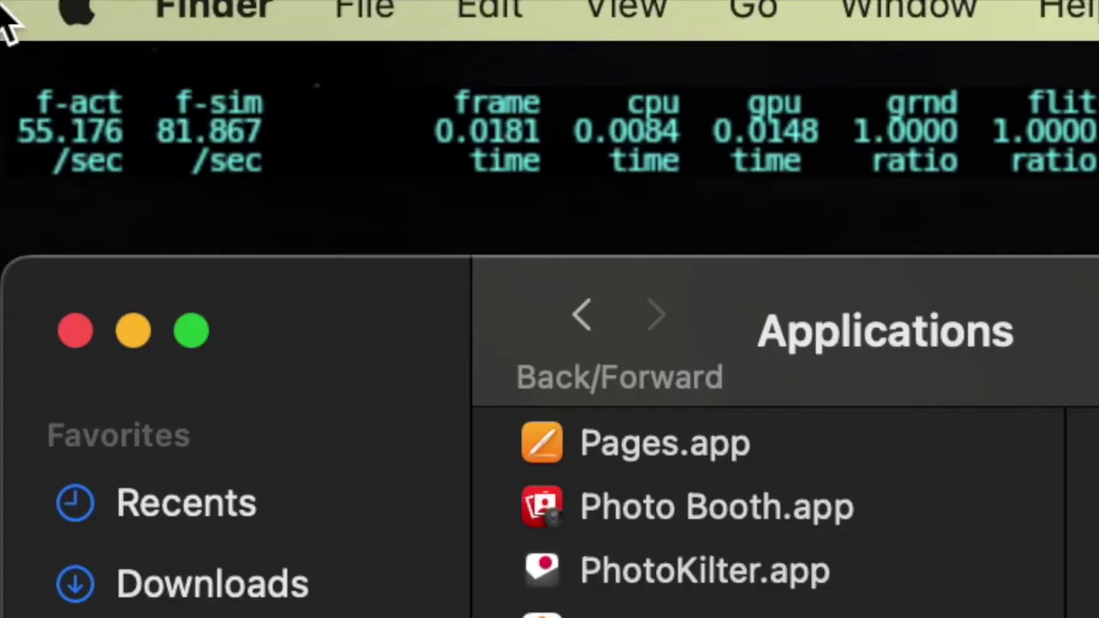
Allow the blocked PilotUI.app in System Preferences' Security & Privacy settings, authorizing with the account password, and open it.
click(82, 38)
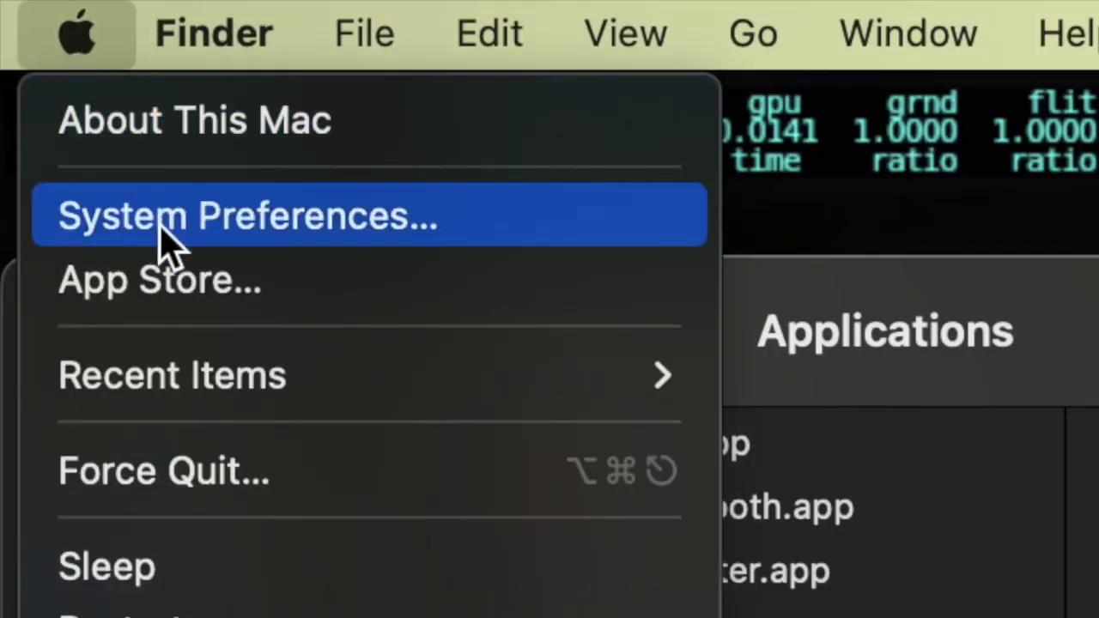
click(160, 230)
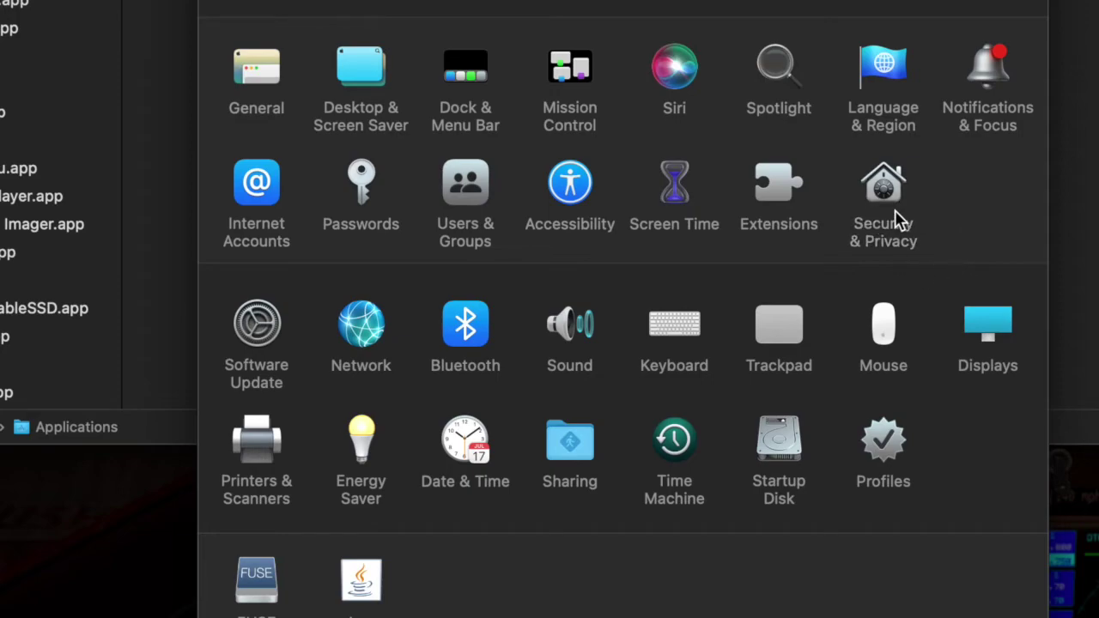
click(889, 199)
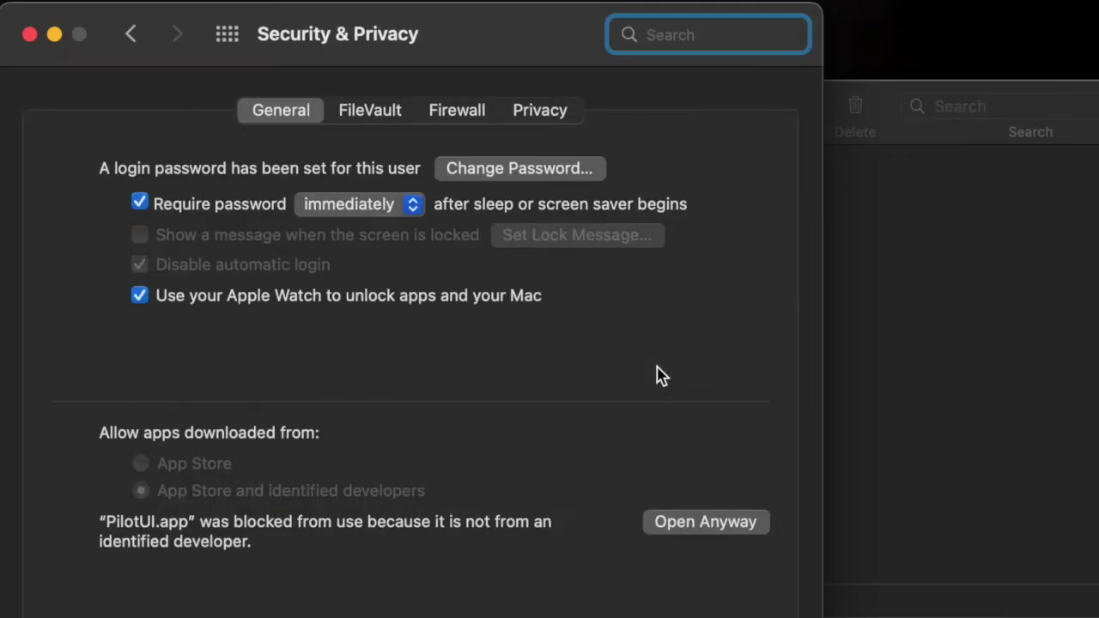
click(725, 533)
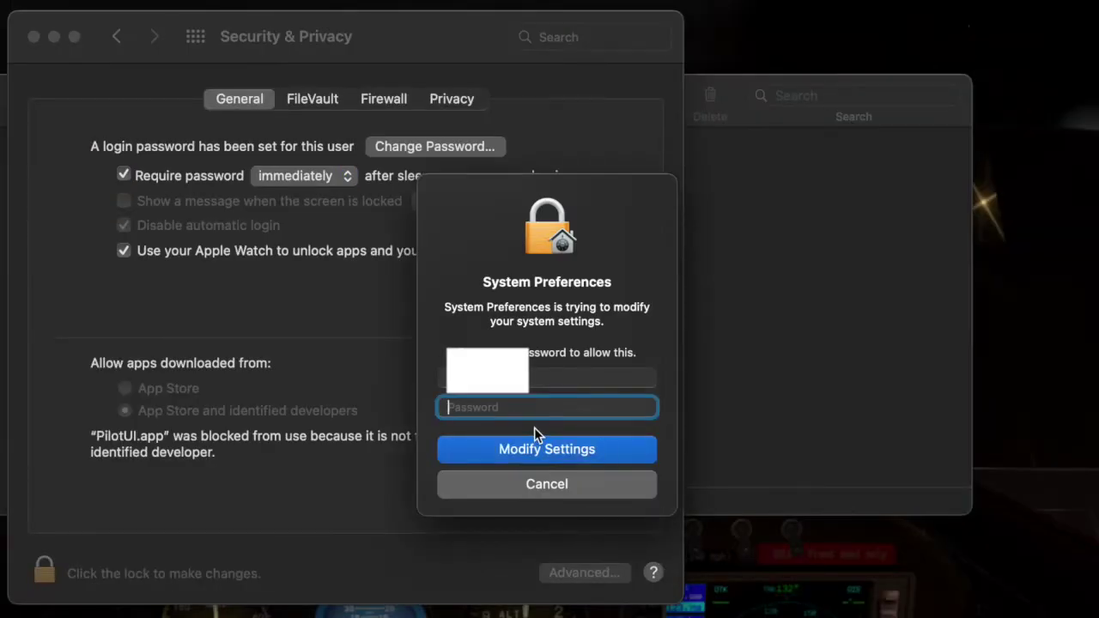
text(********)
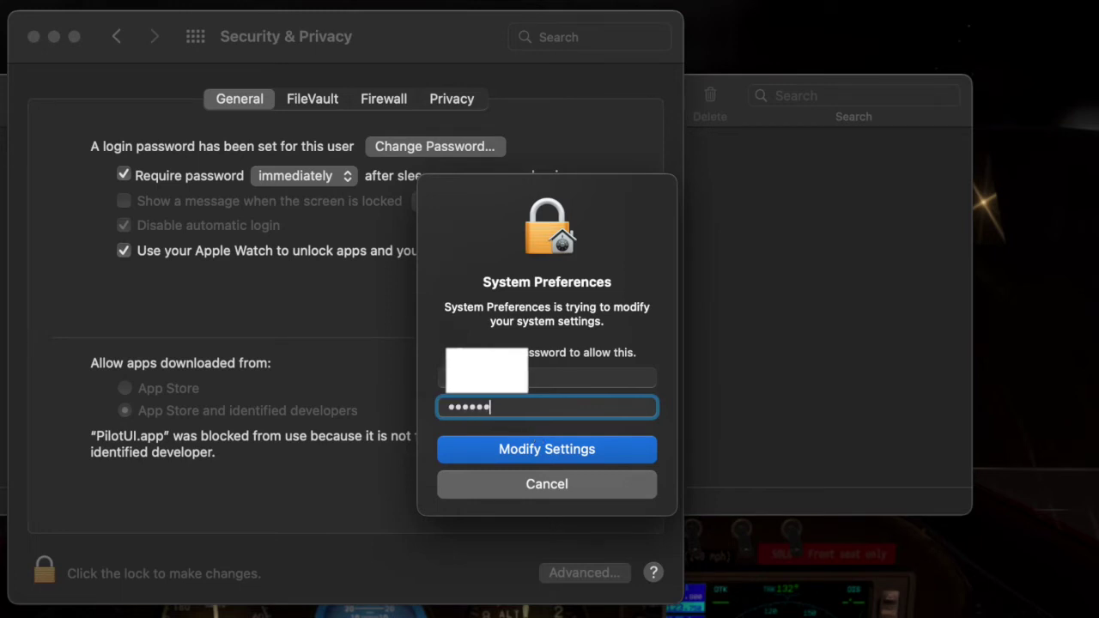
click(536, 440)
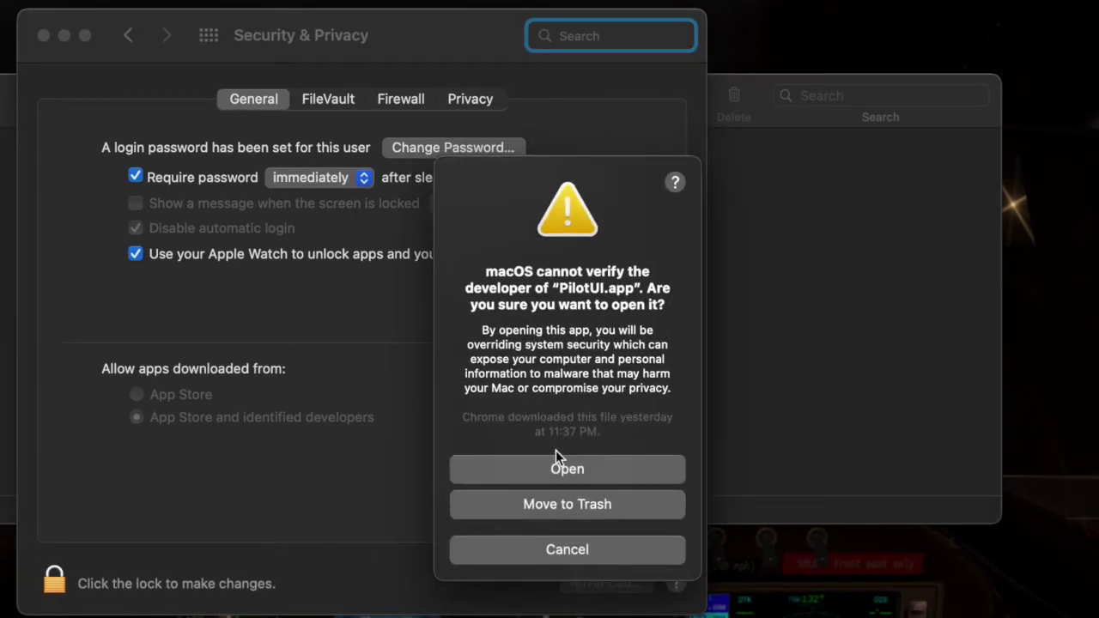
click(548, 408)
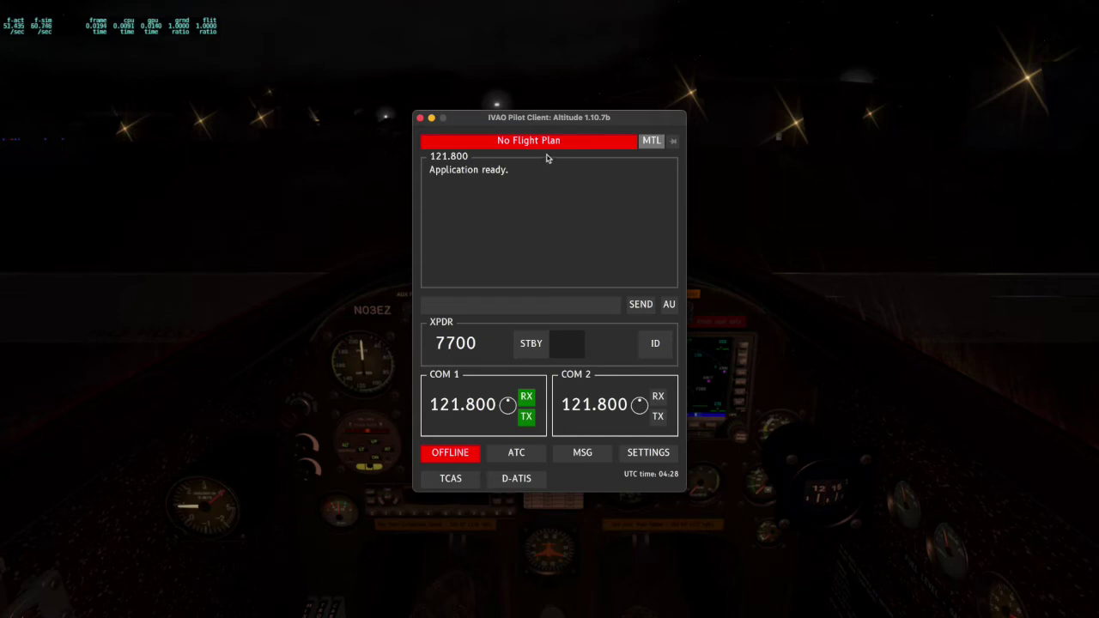
Connect the pilot client to the IVAO network with DA40 as the MTL aircraft.
click(461, 455)
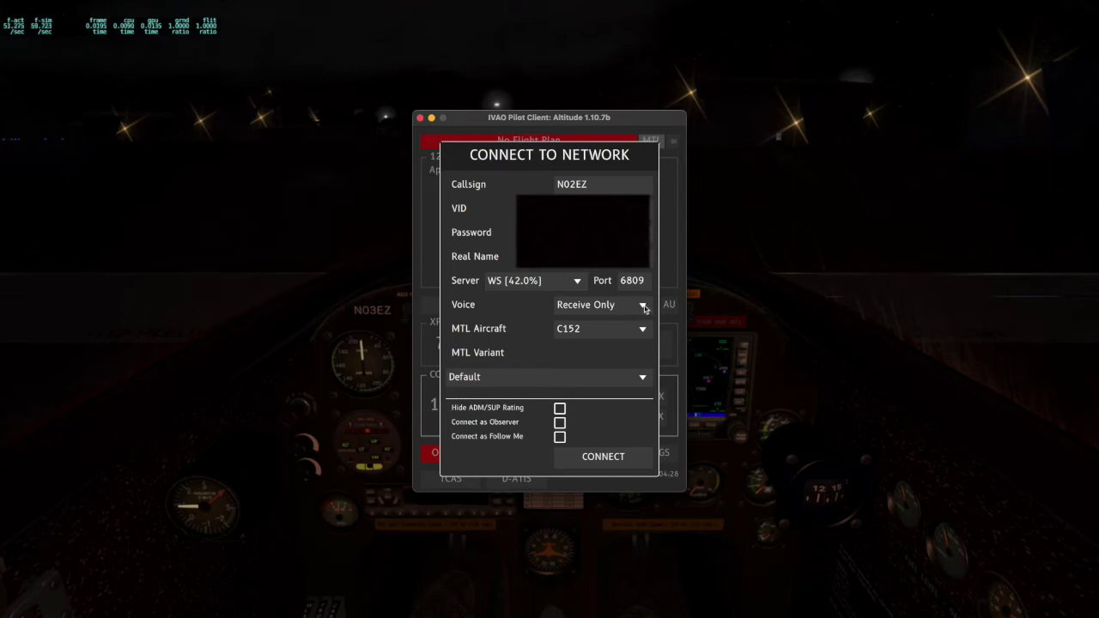
click(643, 329)
scroll(610, 361, down, 10)
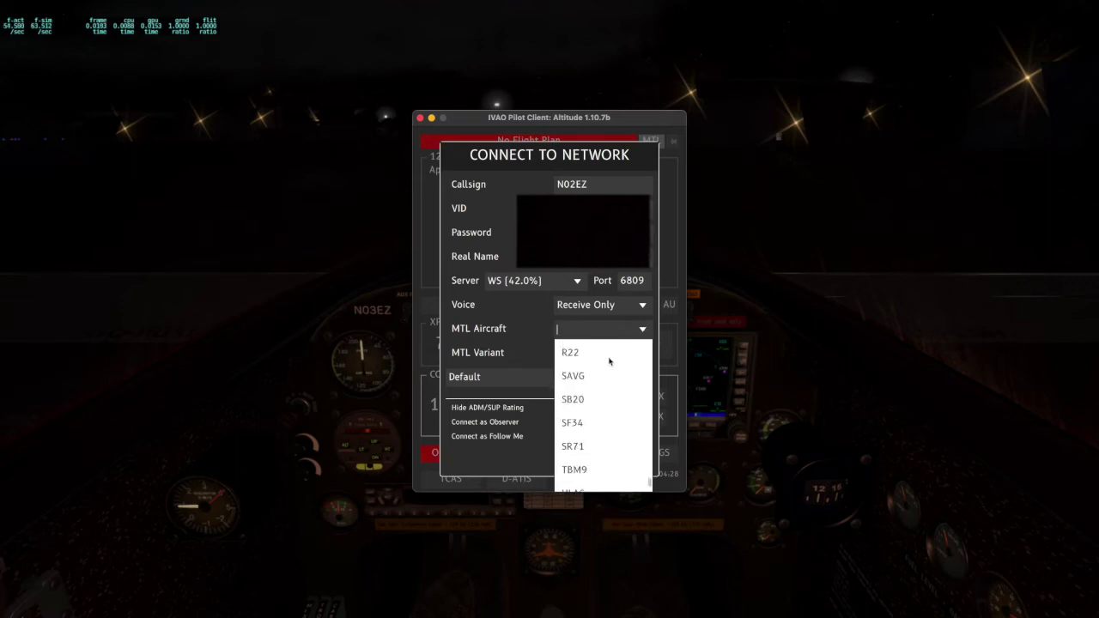
scroll(592, 374, up, 5)
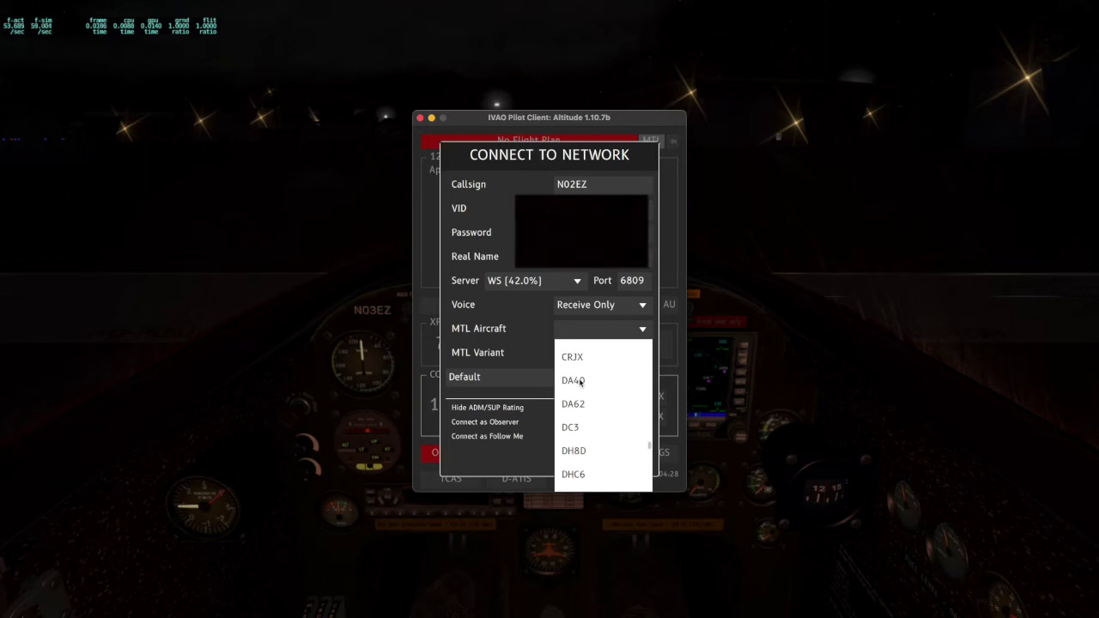
click(581, 382)
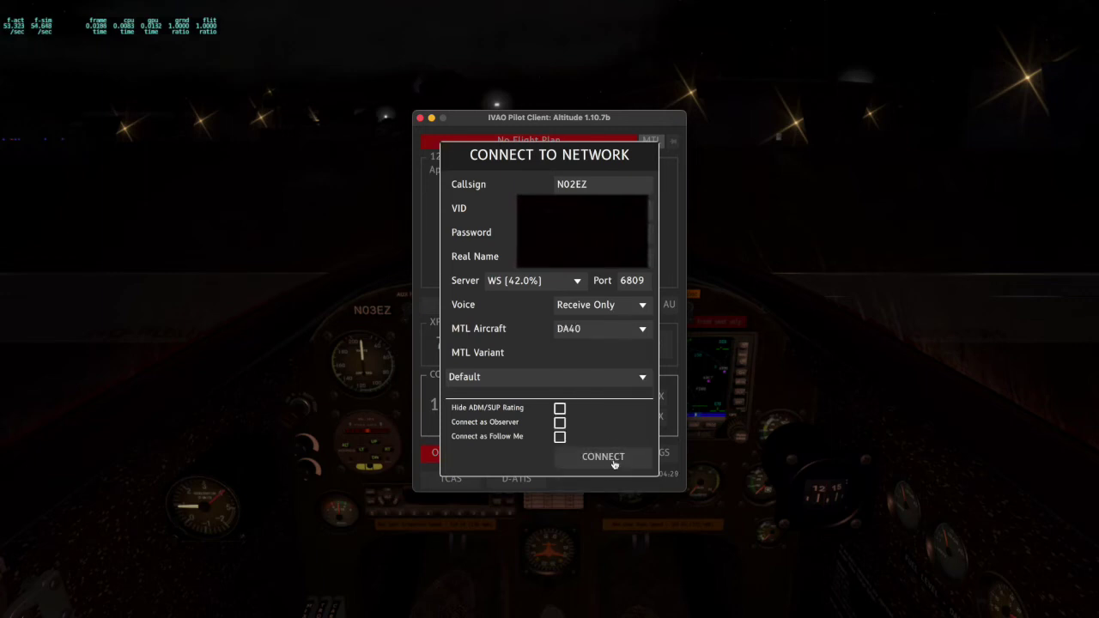
click(613, 462)
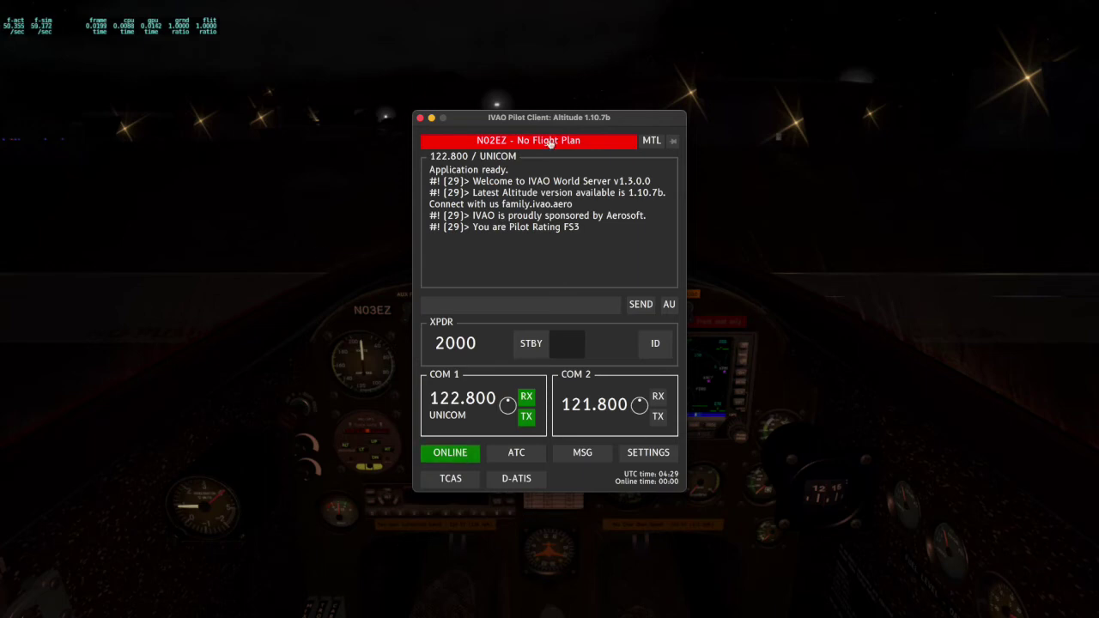
Open the IVAO flight plan form from the pilot client and set the departure time to 0445.
click(550, 143)
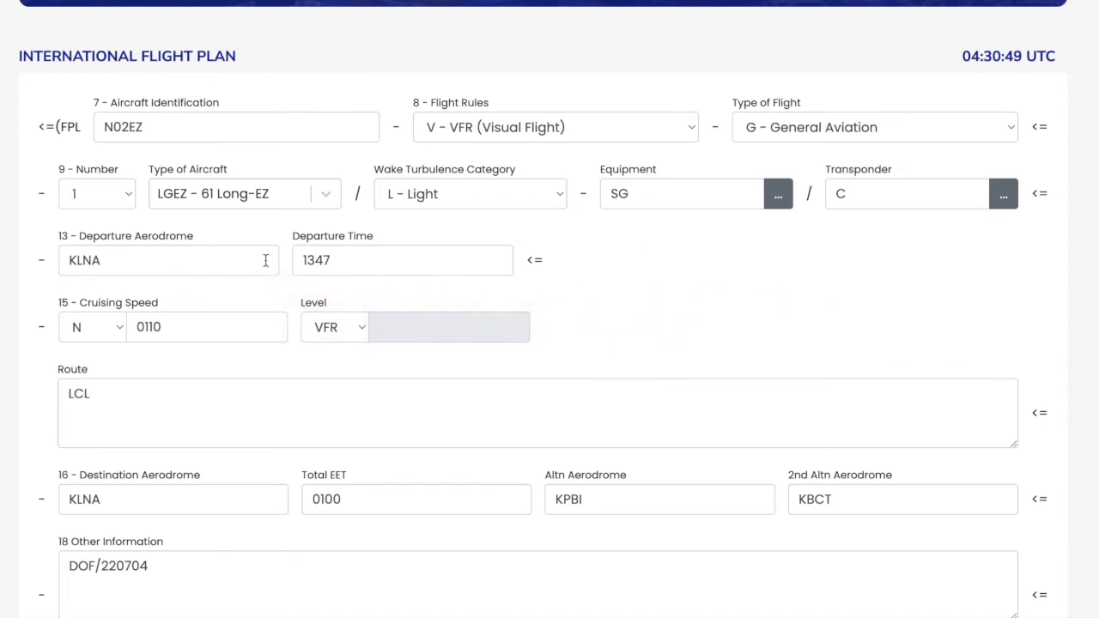
click(380, 256)
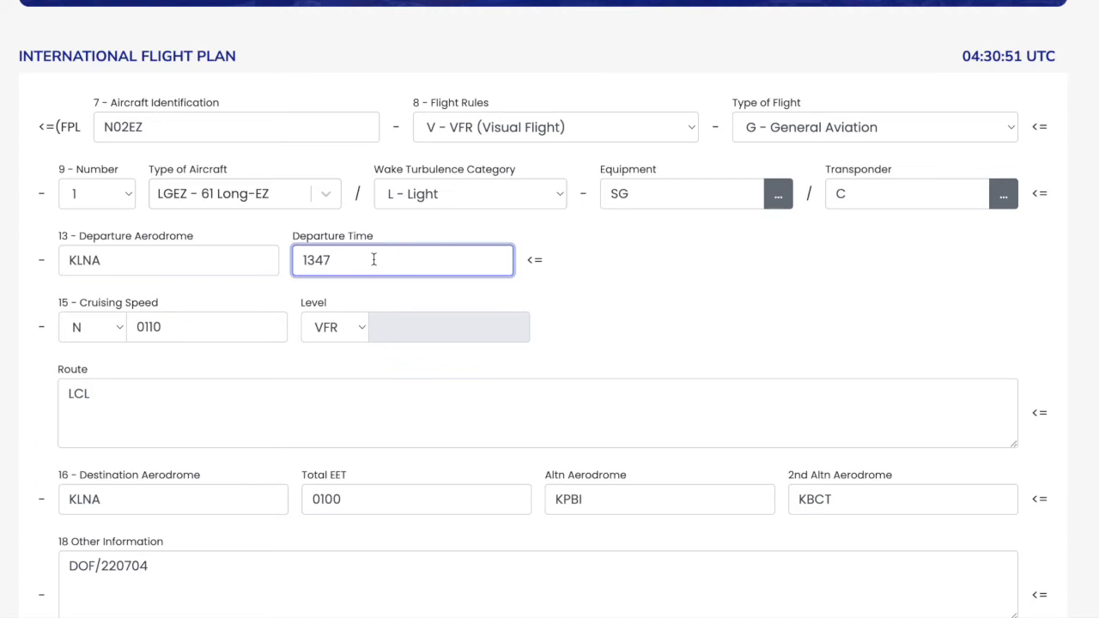
drag(373, 255, 280, 269)
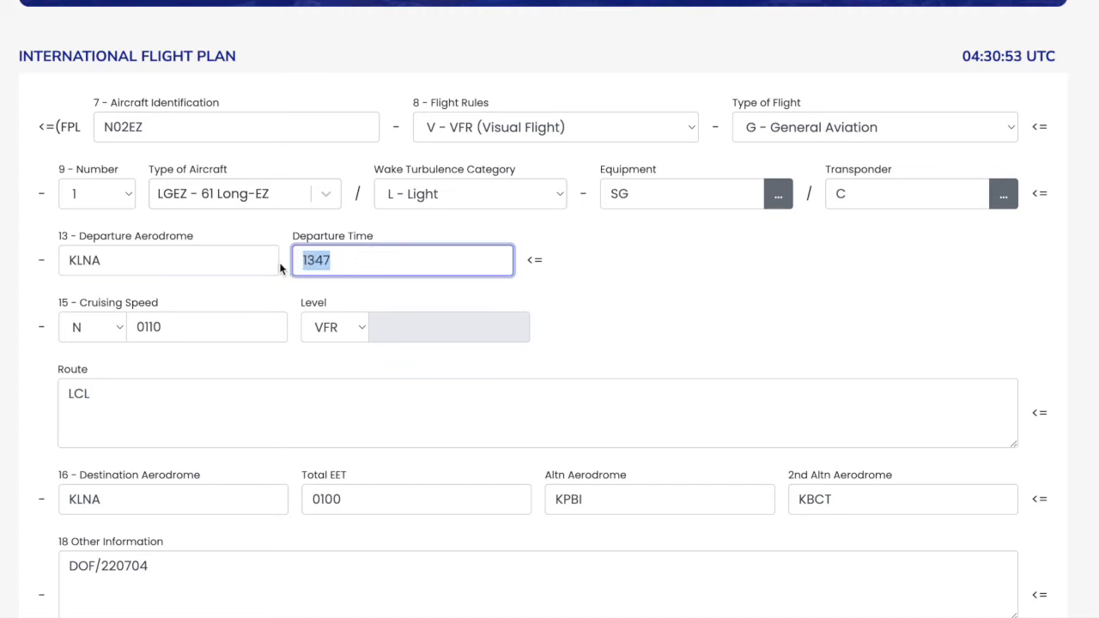
text(0)
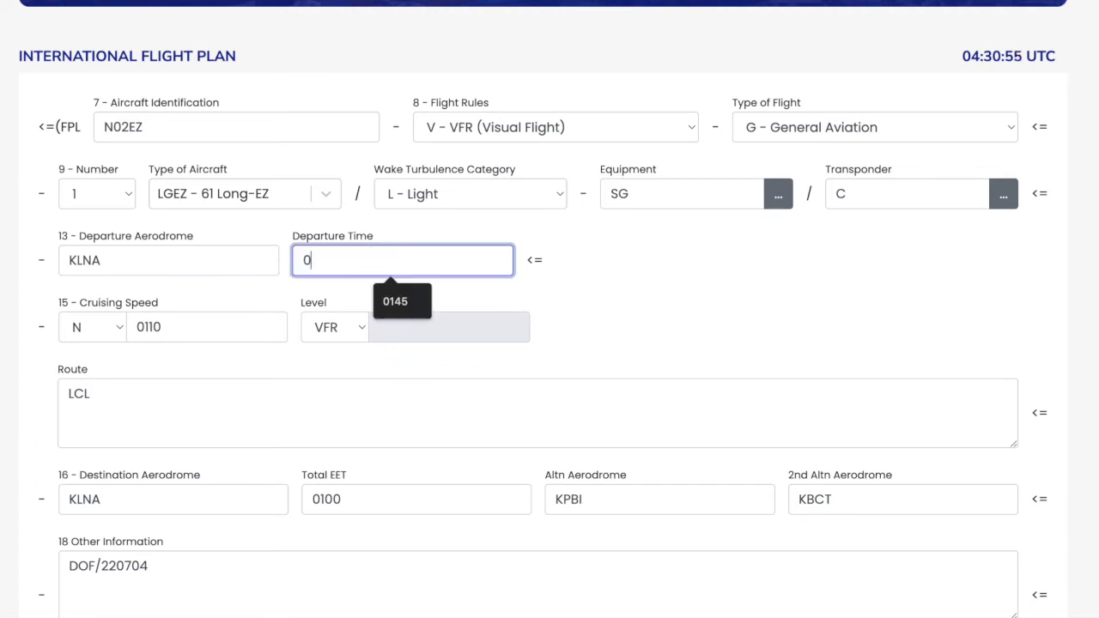
text(445)
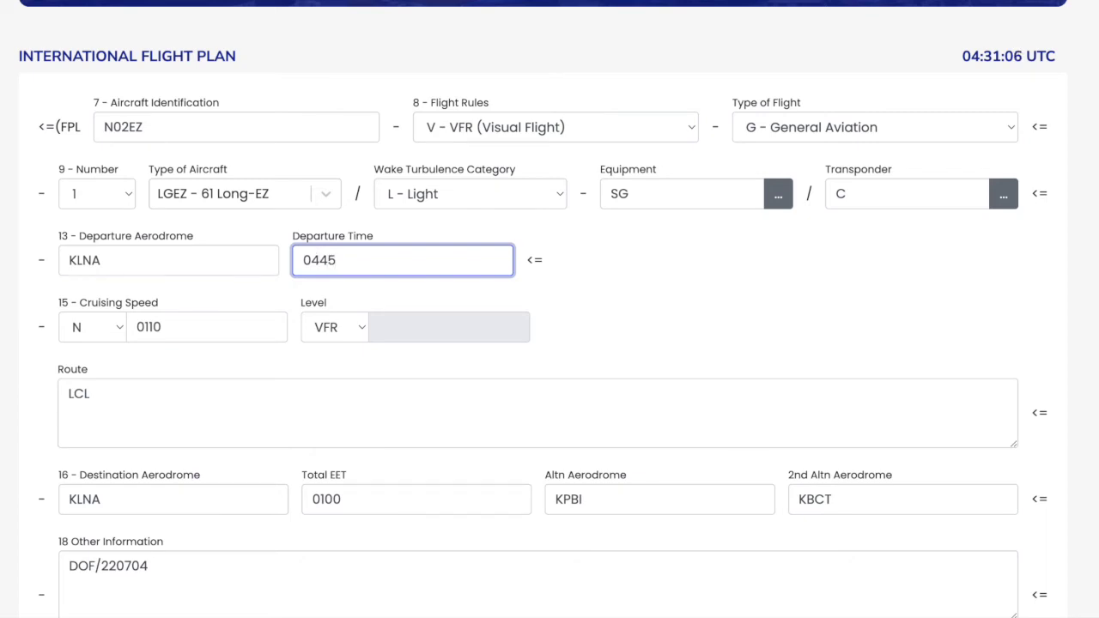
click(685, 332)
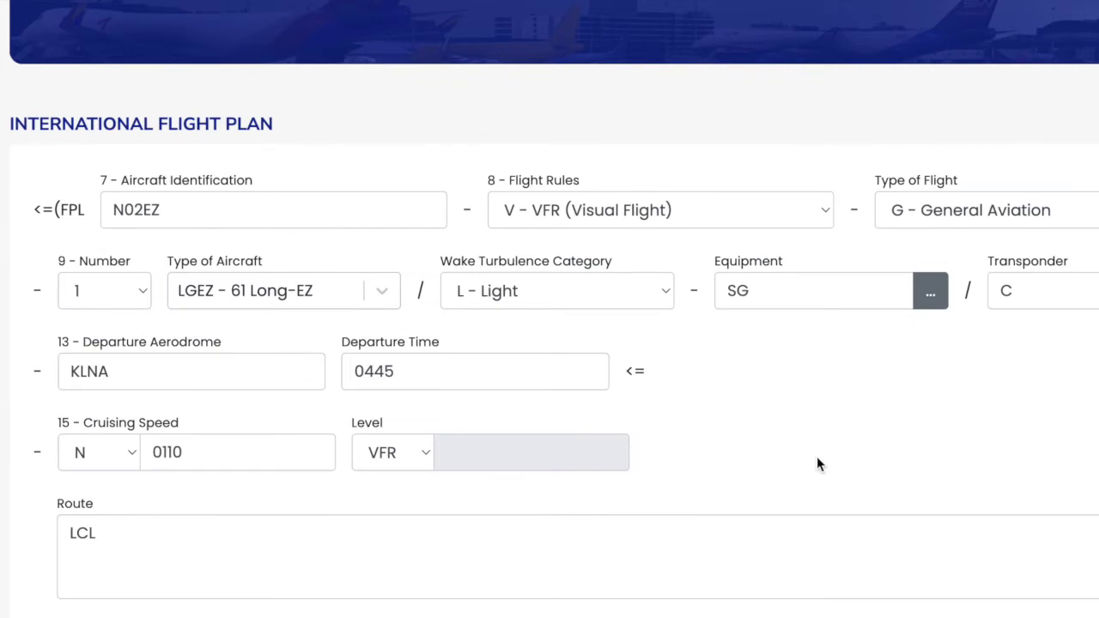
Change the date of flight in the Other Information field to DOF/220706 and file the flight plan.
scroll(687, 329, down, 2)
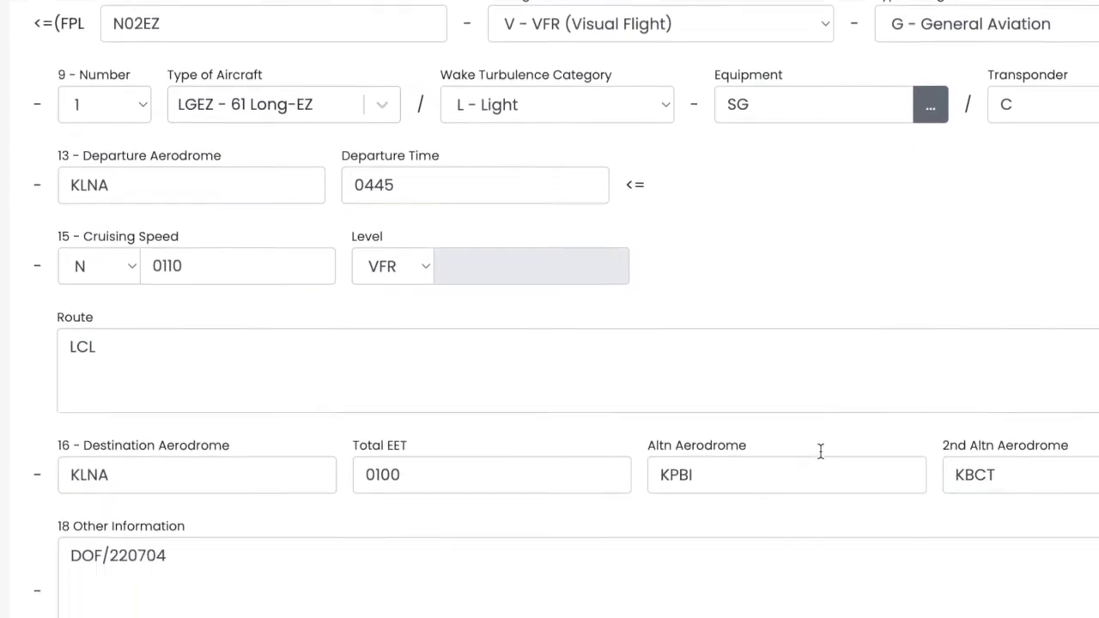
scroll(820, 451, down, 1)
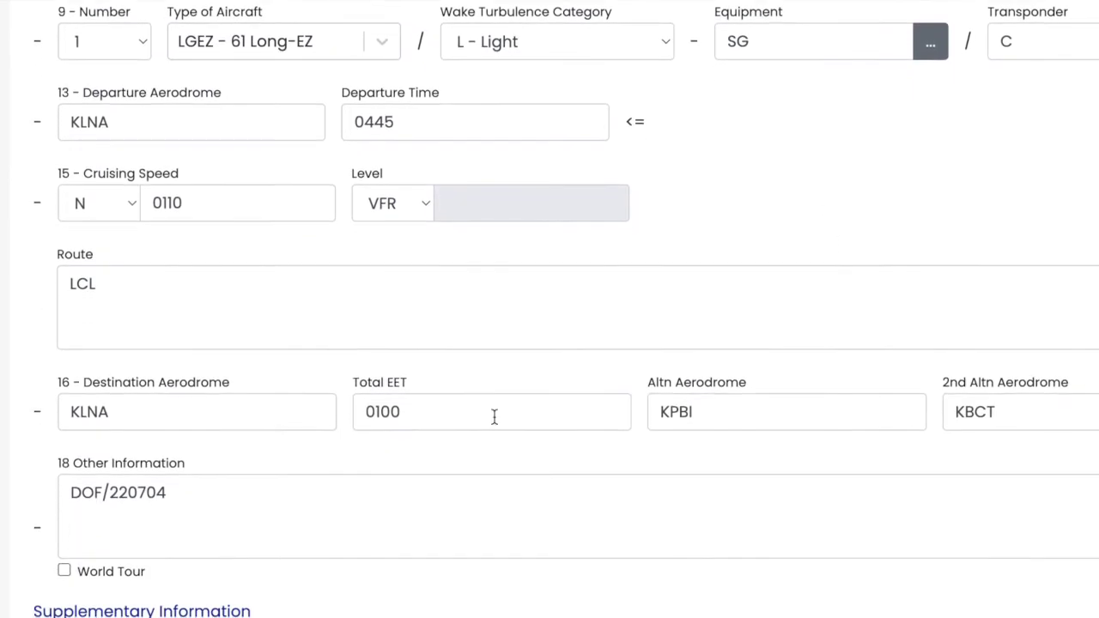
scroll(303, 450, down, 1)
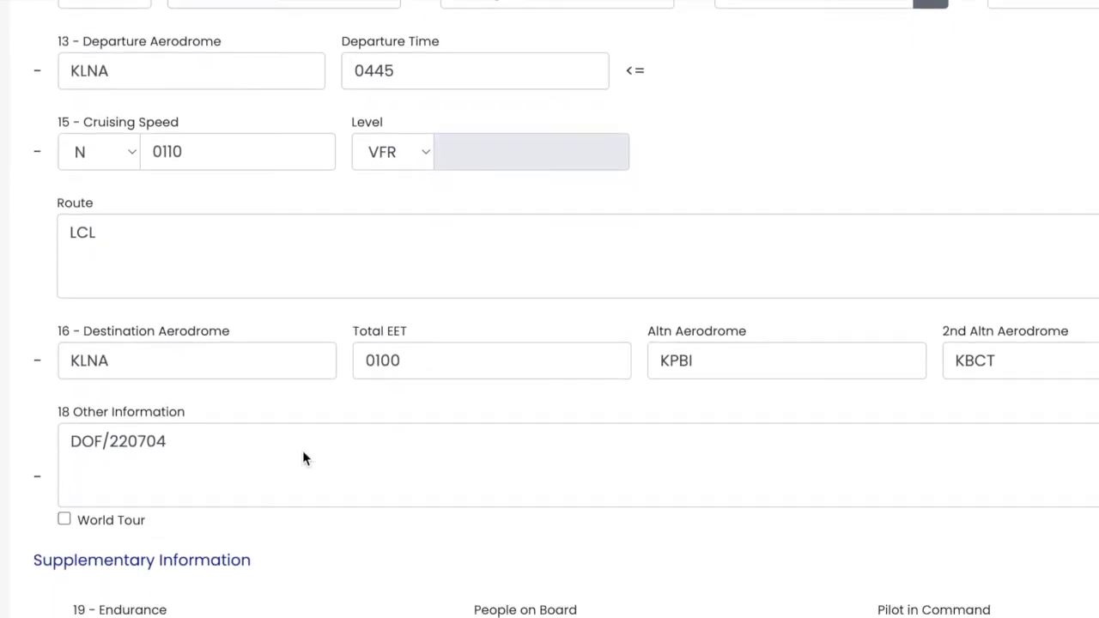
click(165, 440)
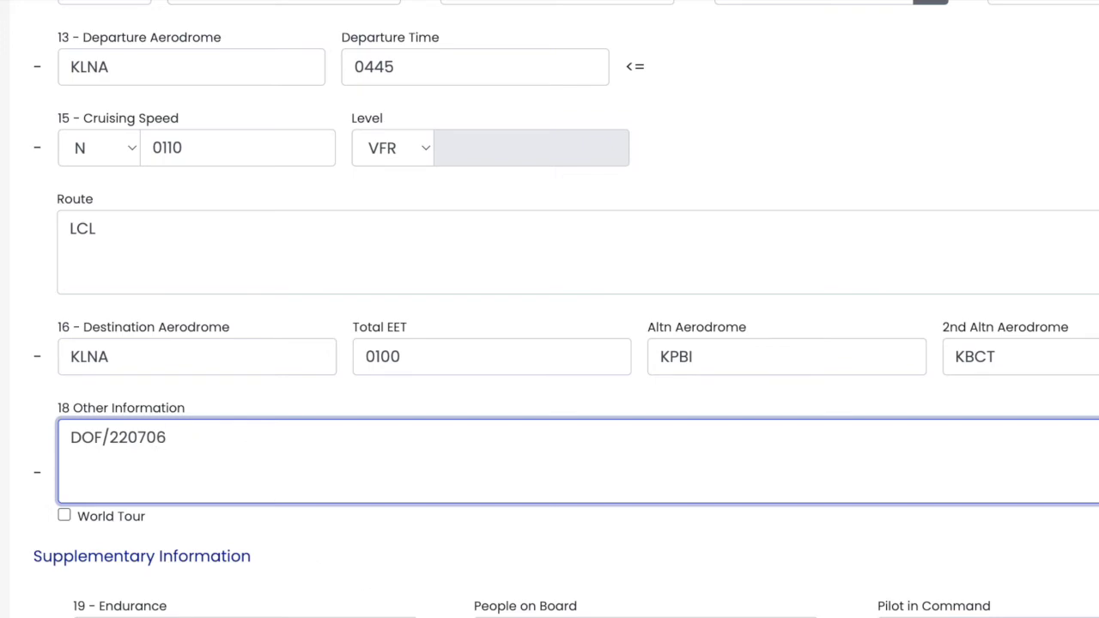
scroll(717, 473, down, 1)
click(569, 537)
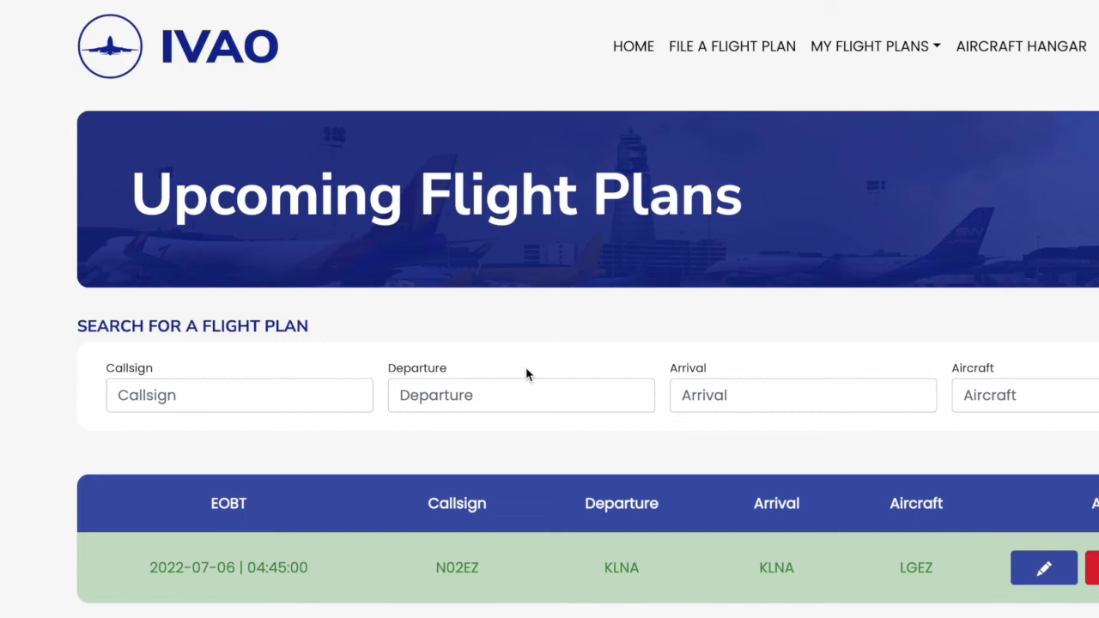
Switch to PilotUI and load the filed KLNA to KLNA flight plan for the connected callsign.
key(super+Tab)
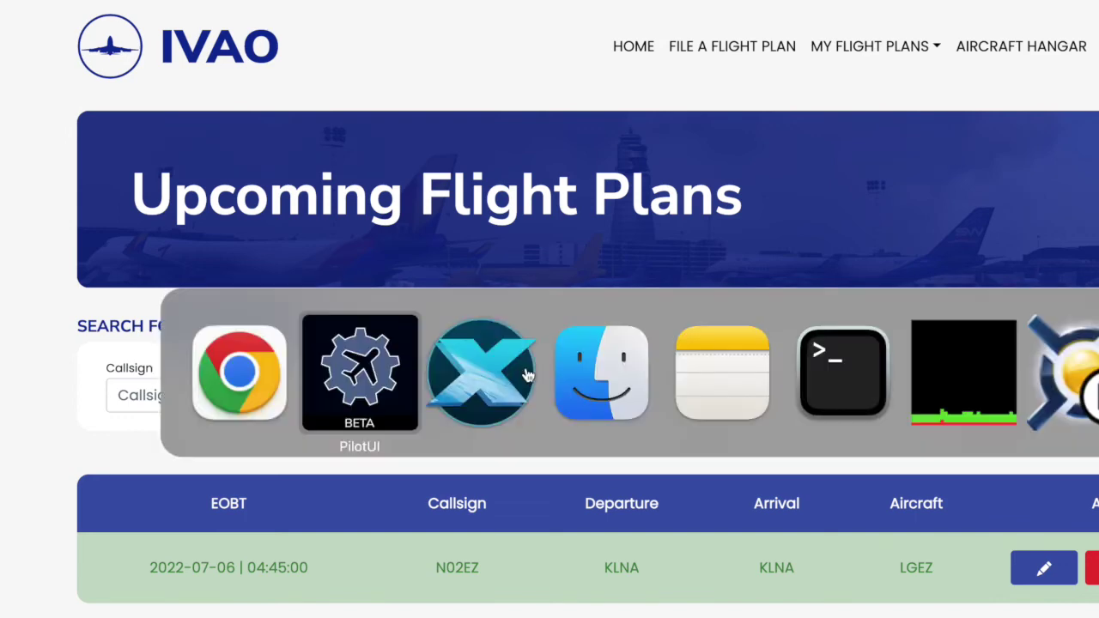
click(356, 385)
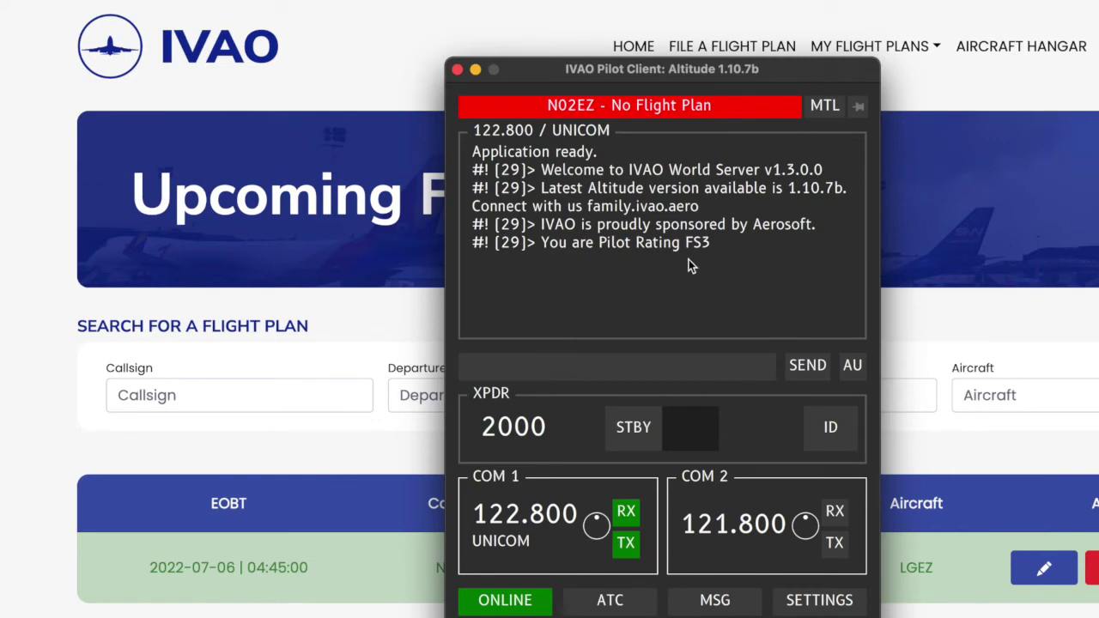
click(657, 113)
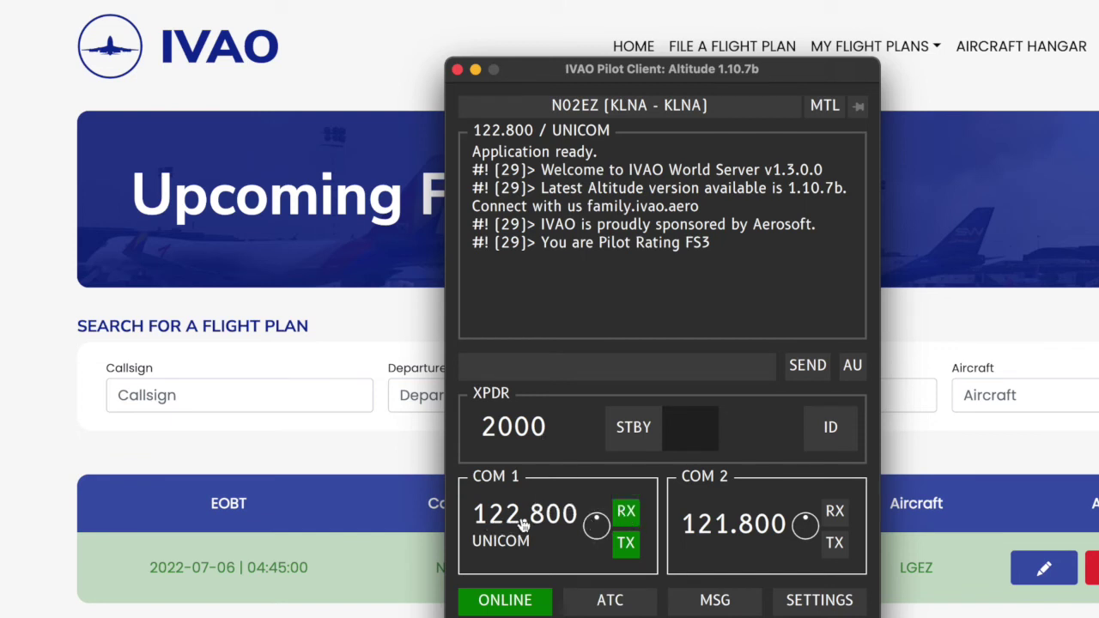
Tune COM 1 to the UNICOM station on 122.800 from the nearby ATC stations.
click(599, 603)
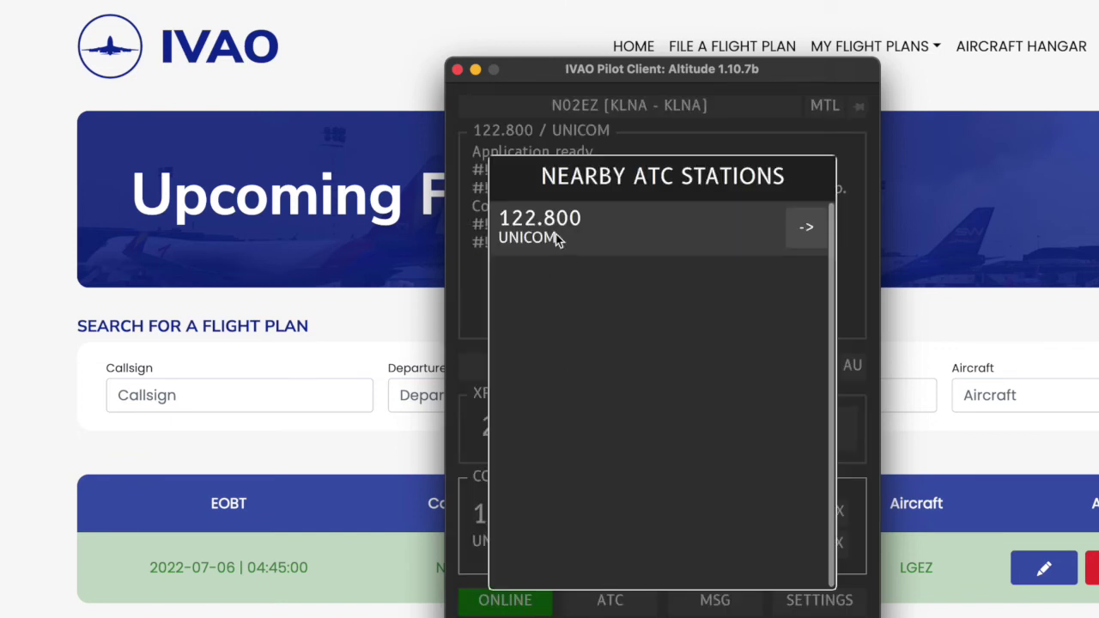
click(808, 232)
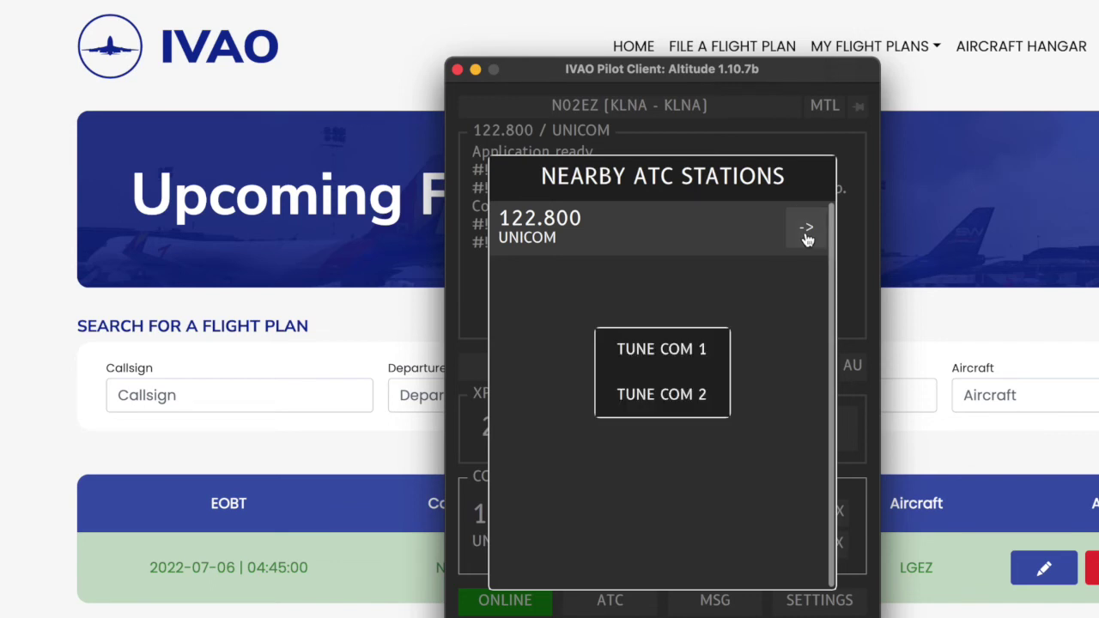
click(661, 349)
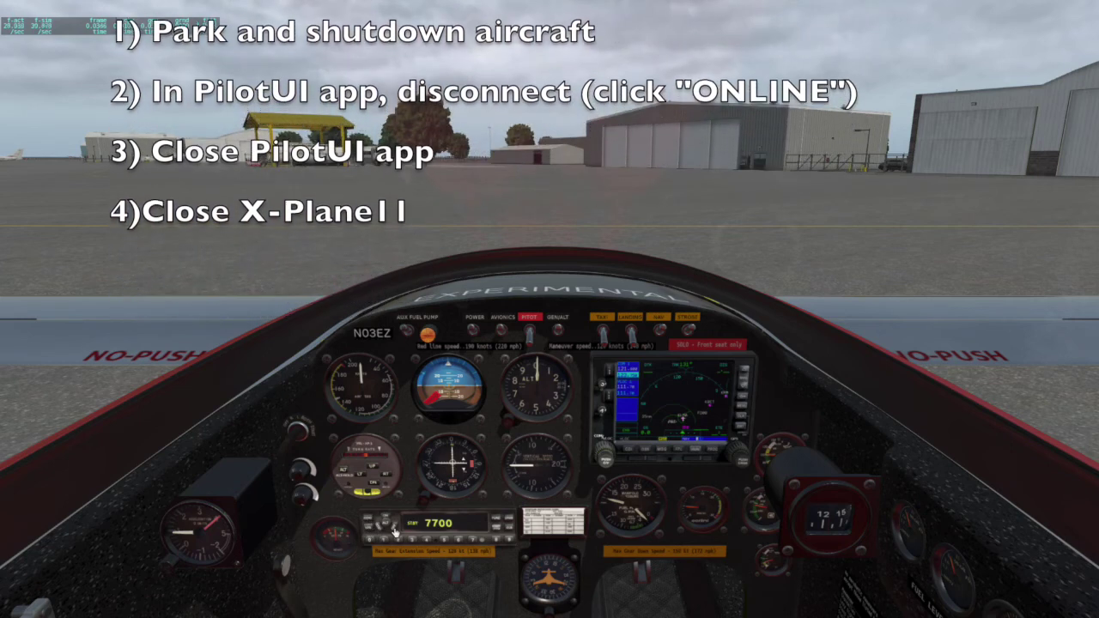
Switch off the transponder in the parked aircraft's cockpit in X-Plane 11.
click(386, 530)
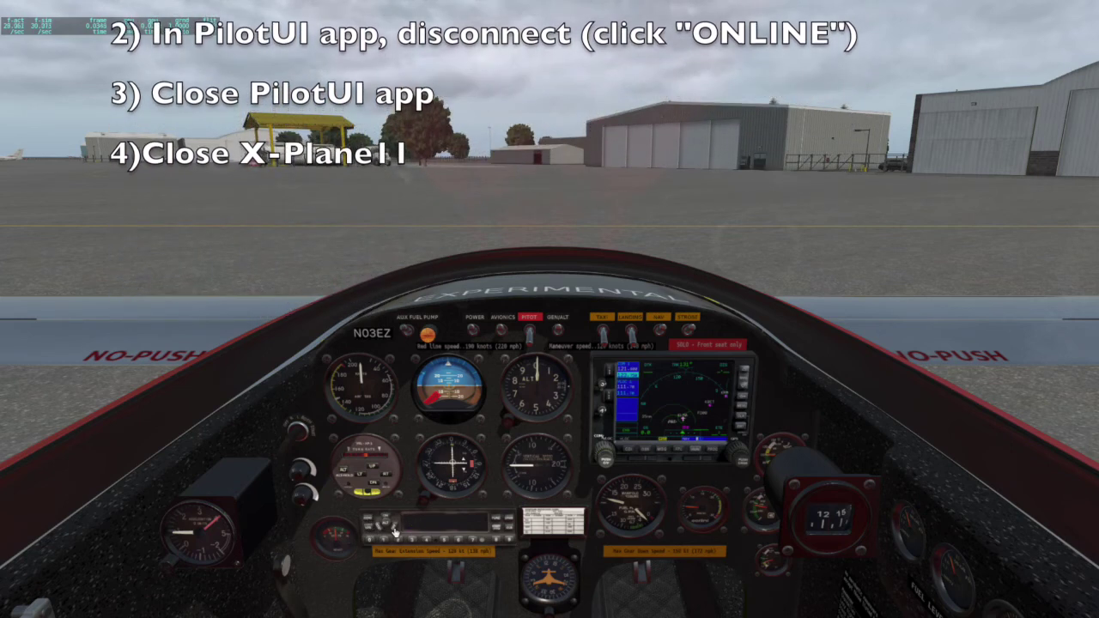